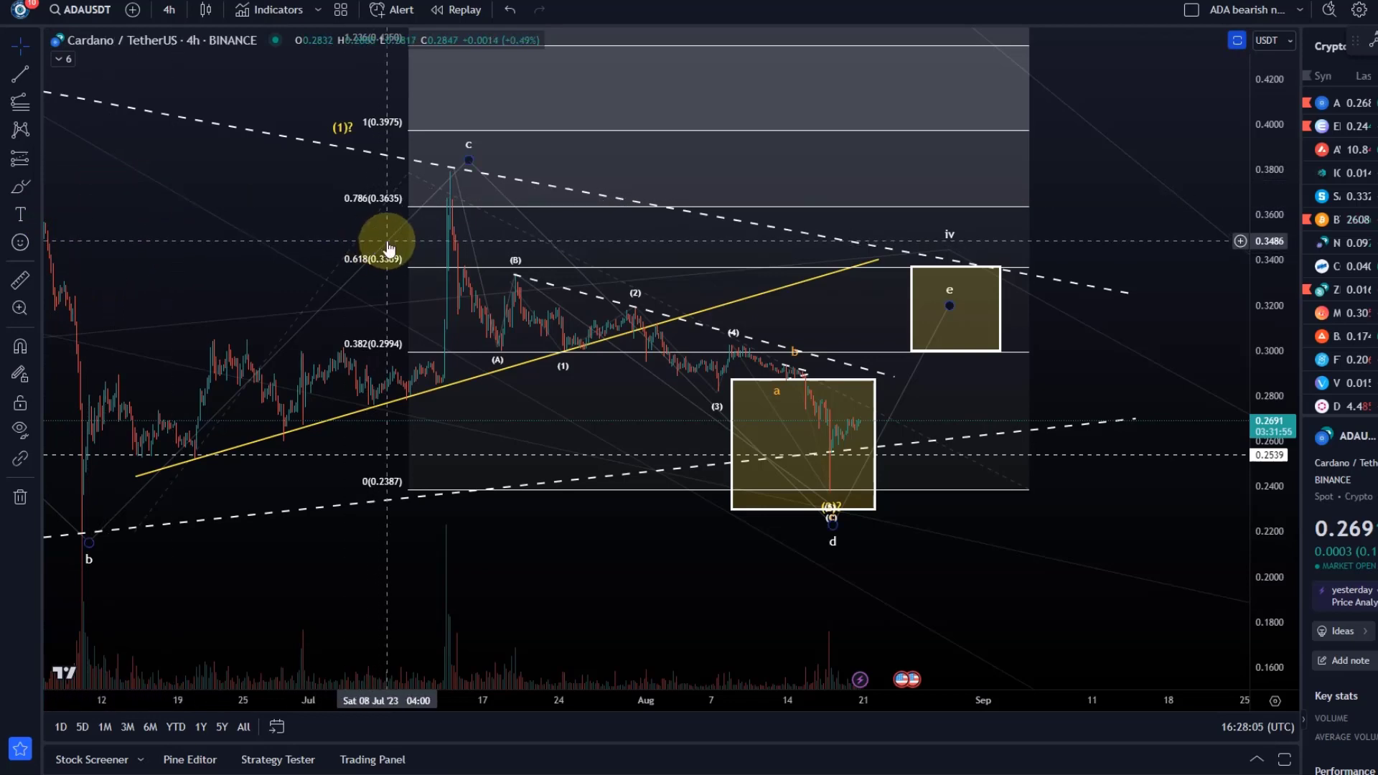
Pan the chart, select the yellow wave-d box, and maximize the RSI pane.
left_click_drag(1005, 415, 898, 410)
left_click(767, 401)
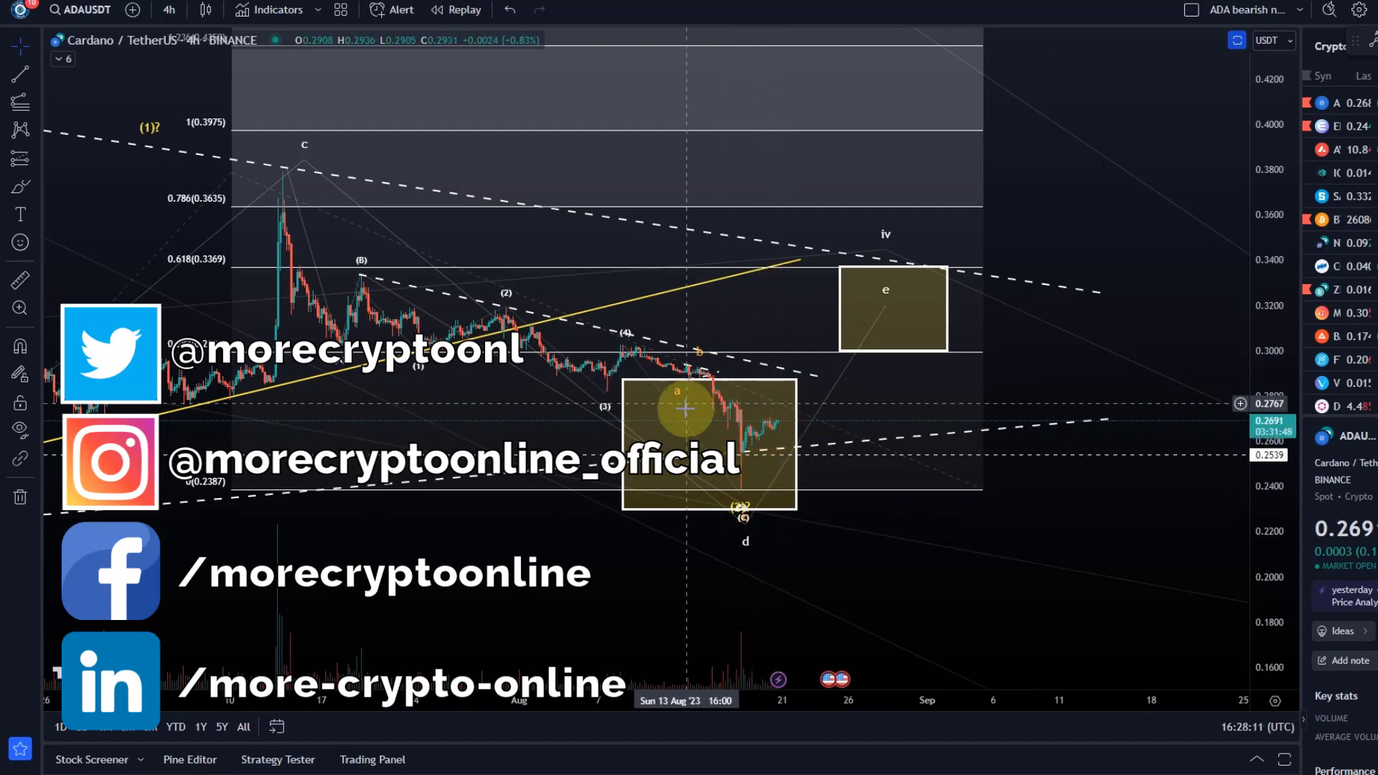
double_click(867, 525)
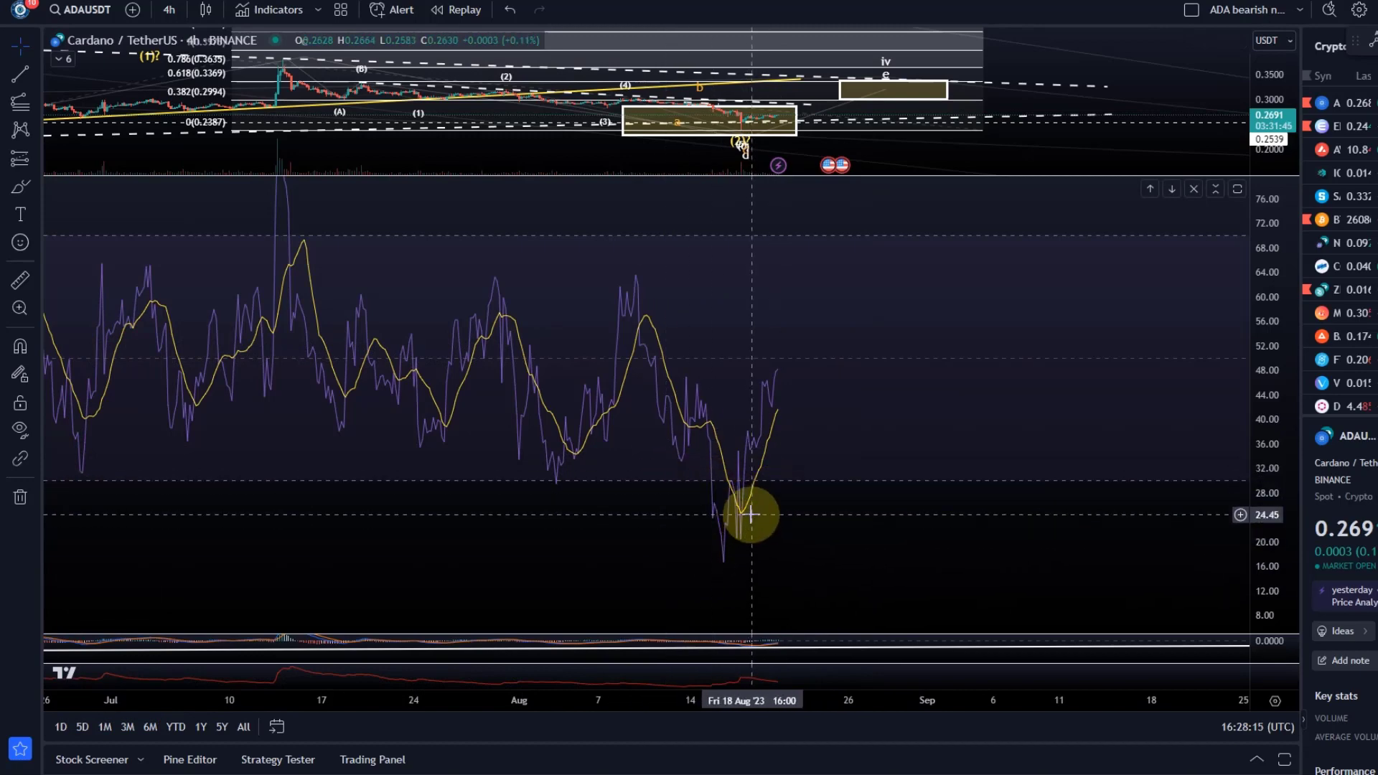
Compress the RSI pane's vertical scale and zoom the chart out.
left_click_drag(1267, 345, 1267, 529)
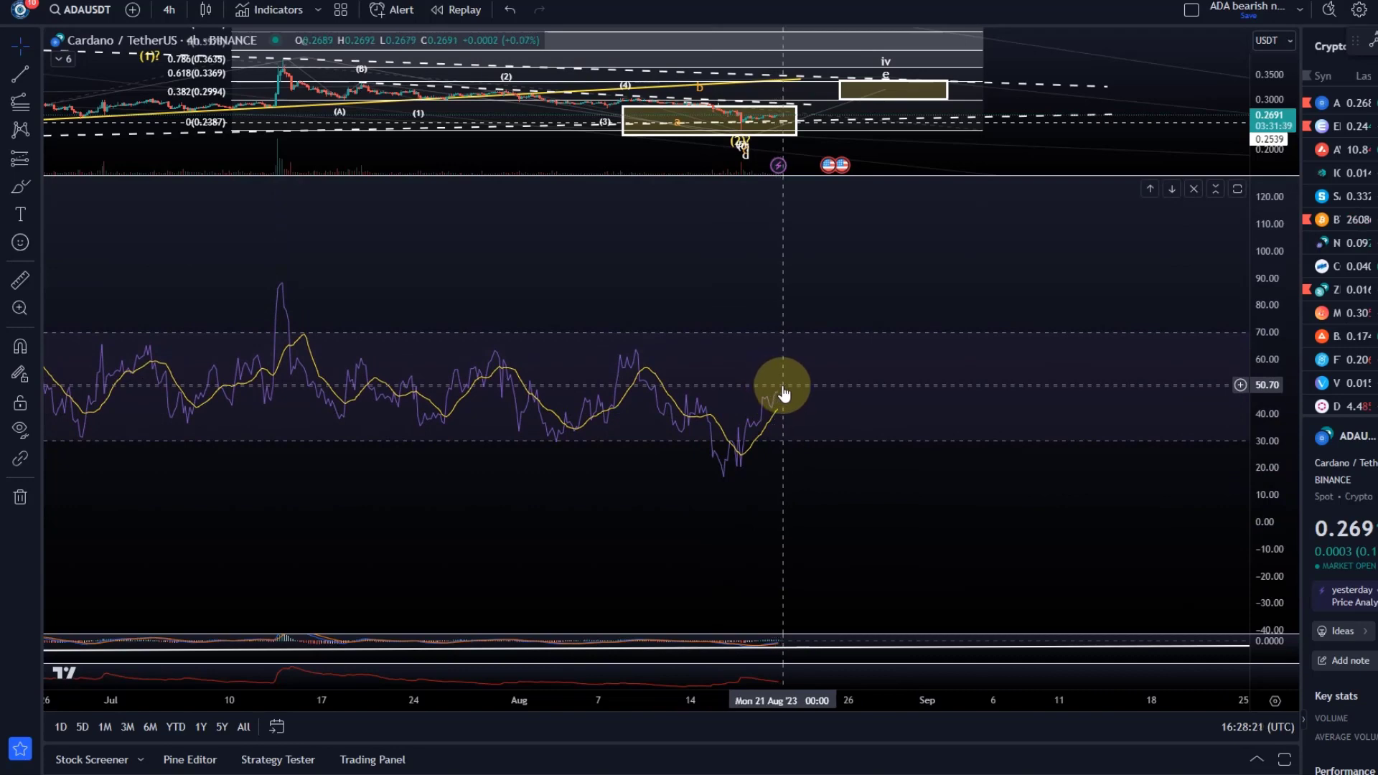
scroll(781, 392, "down", 2)
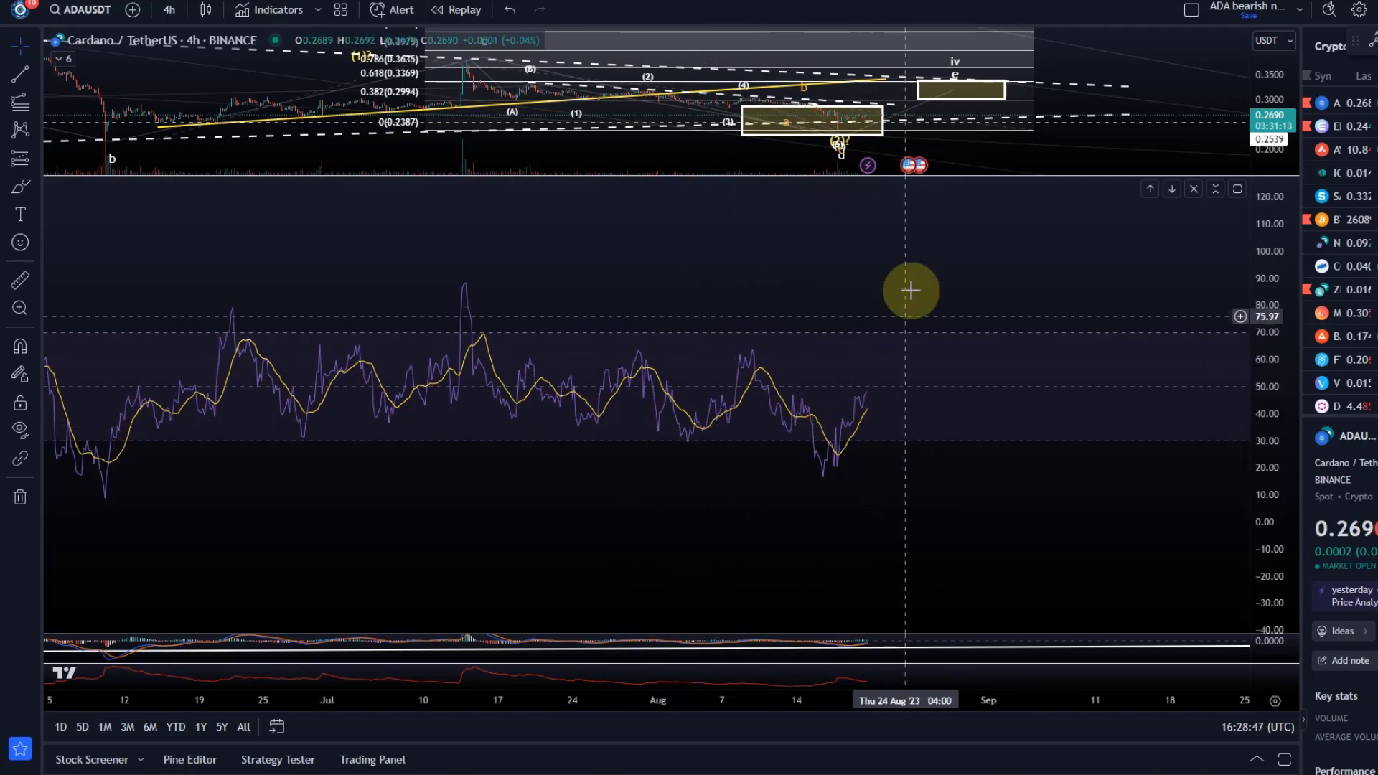
Restore the full-size price chart, zoom out, and select the Fibonacci retracement for editing.
double_click(639, 158)
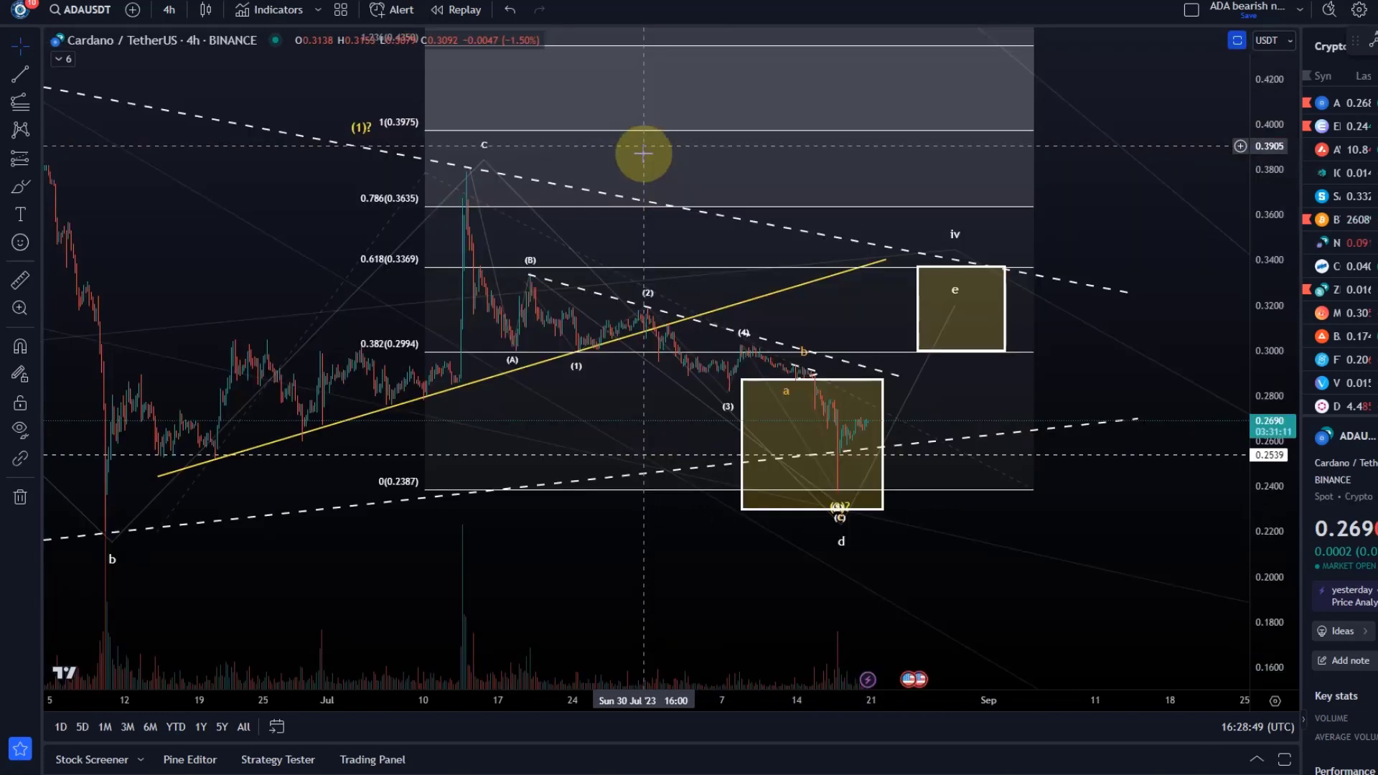
scroll(815, 400, "down", 3)
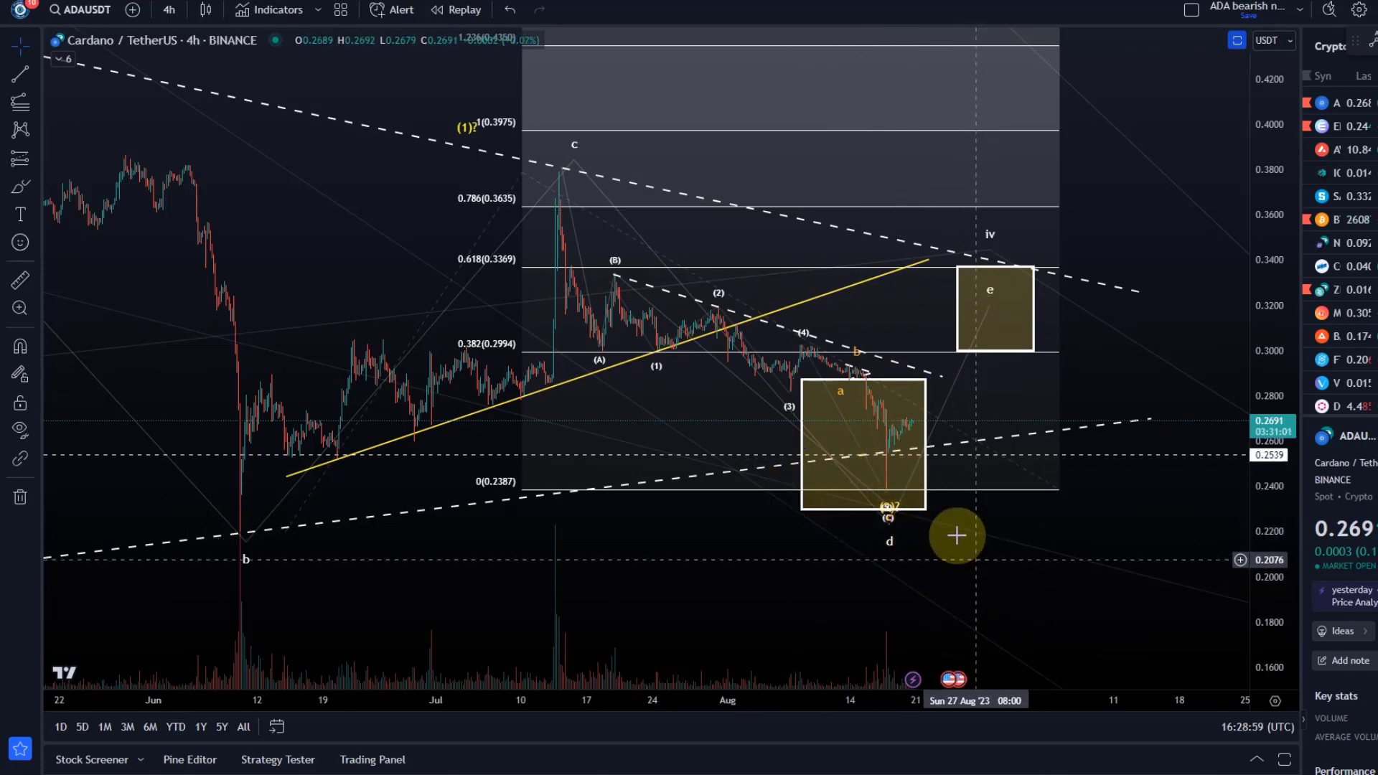
left_click(895, 492)
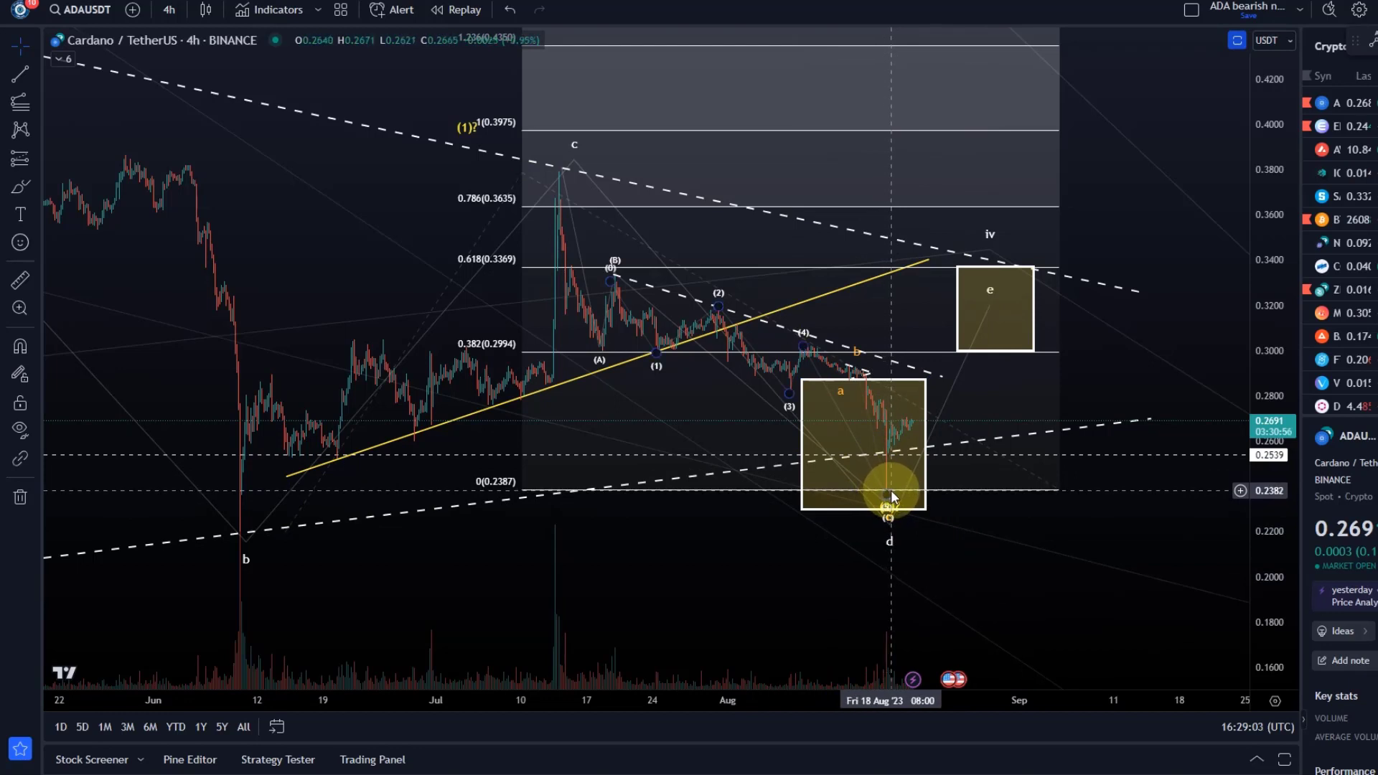
left_click(924, 453)
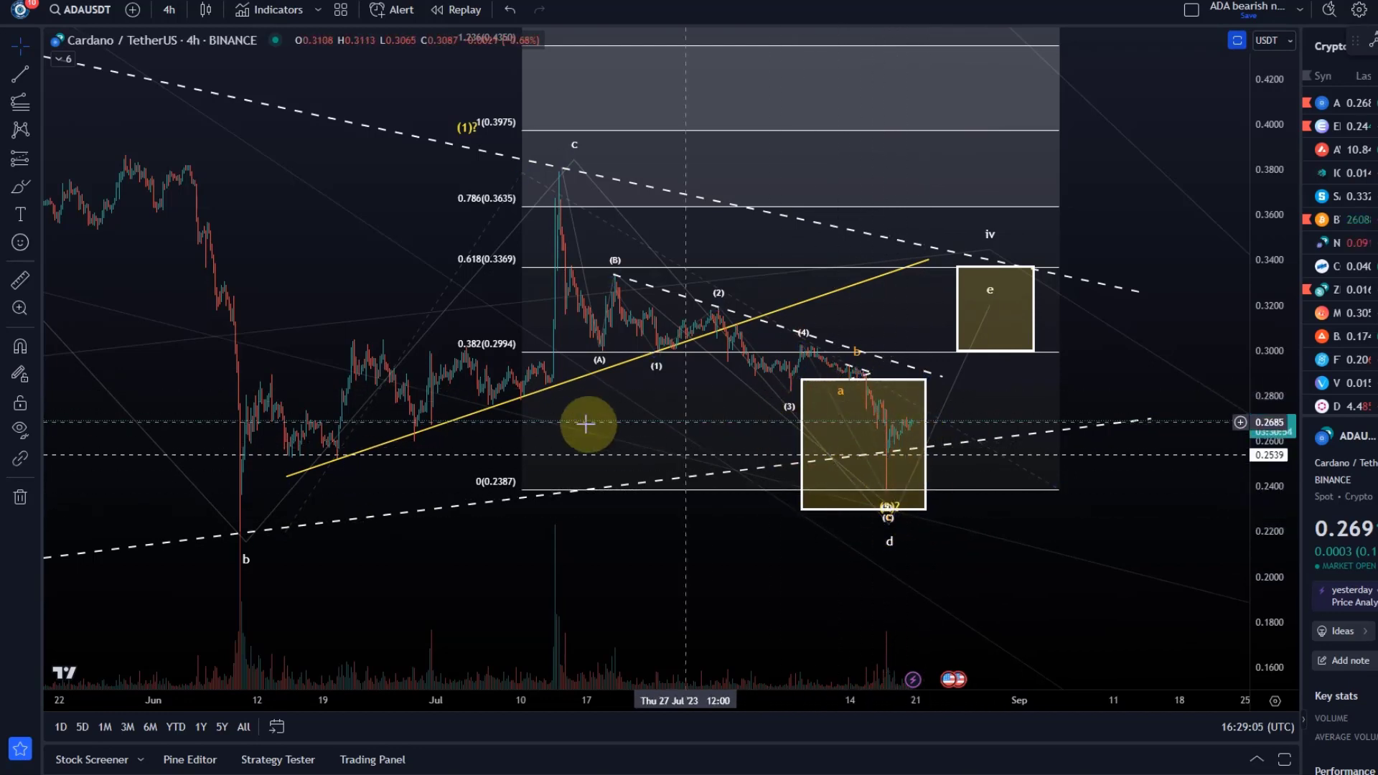
left_click(525, 495)
left_click(525, 496)
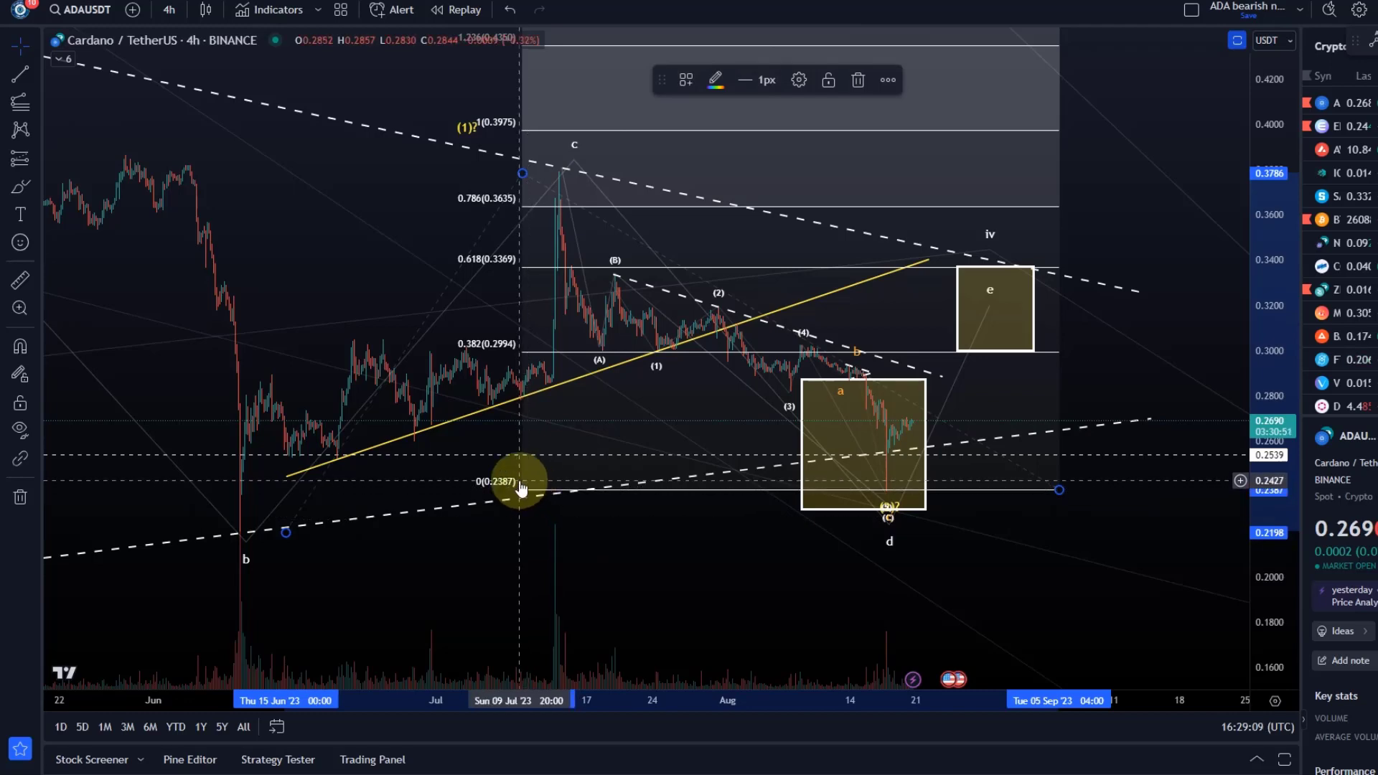
Delete the Fibonacci retracement and pull the triangle's d point down to 0.2152.
key("Delete")
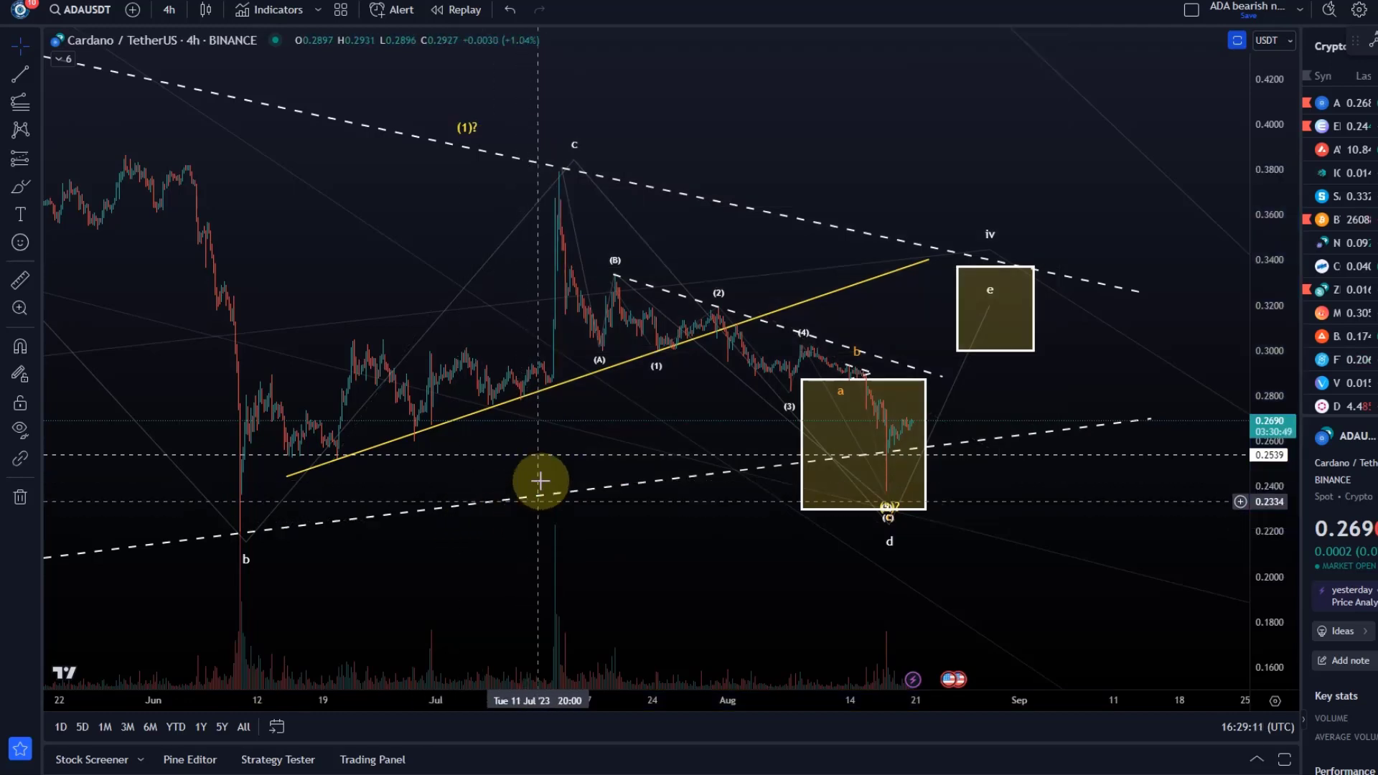
scroll(539, 385, "down", 3)
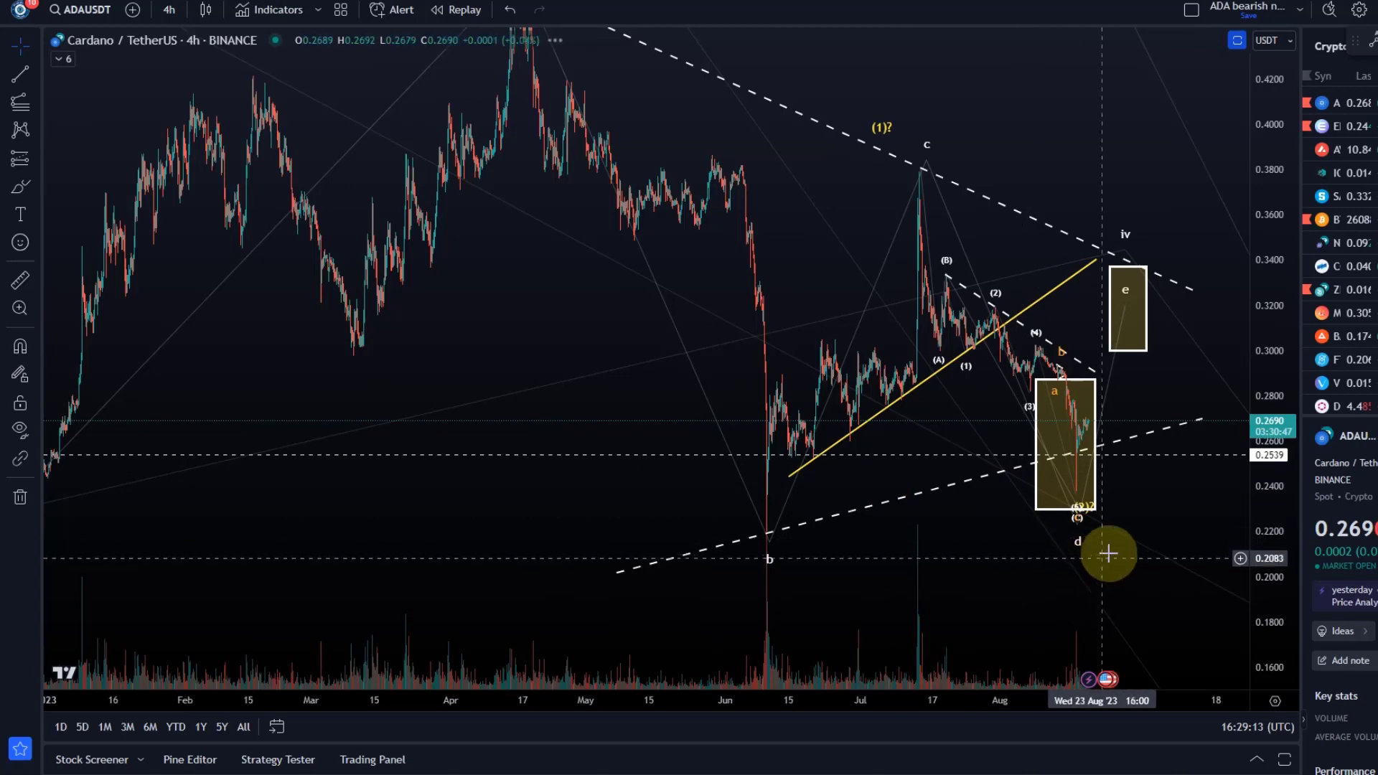
left_click_drag(1078, 525, 1080, 544)
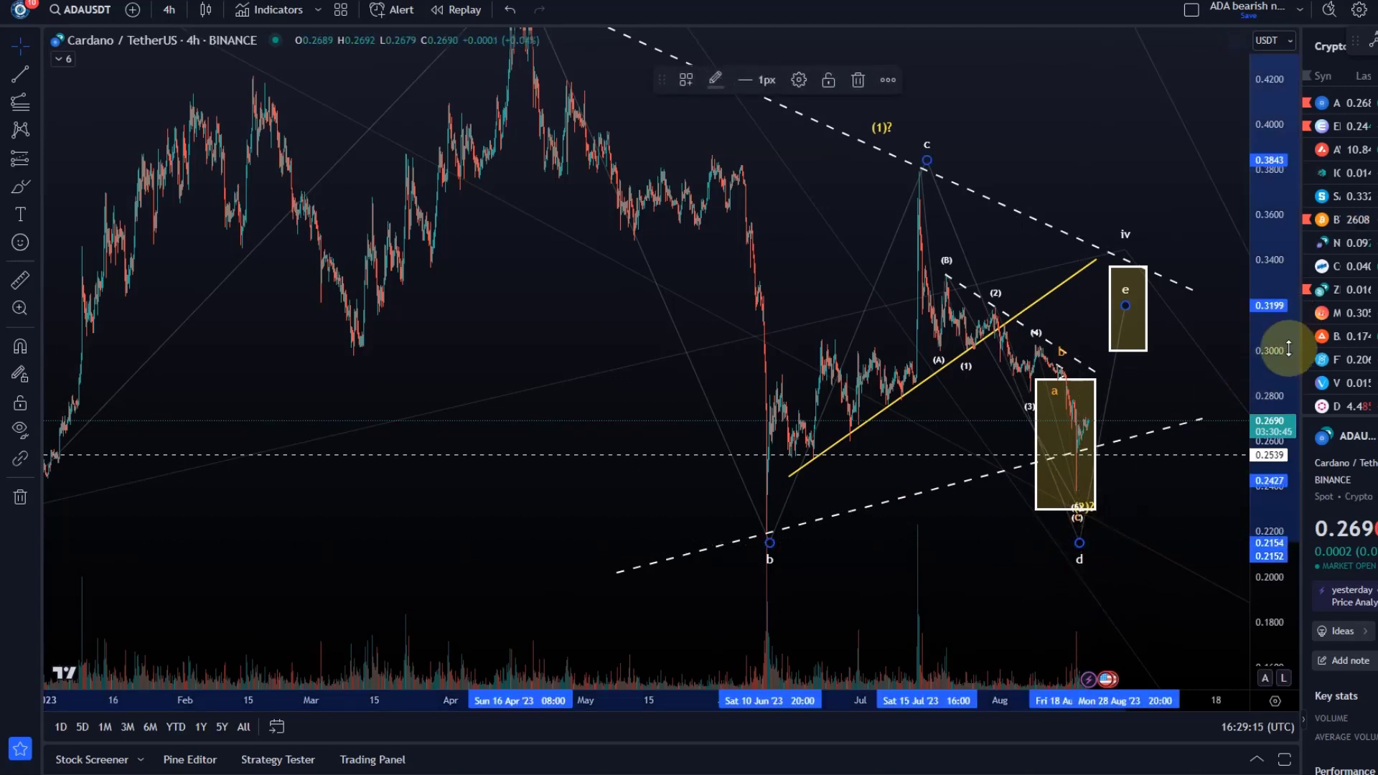
left_click_drag(1293, 323, 1246, 514)
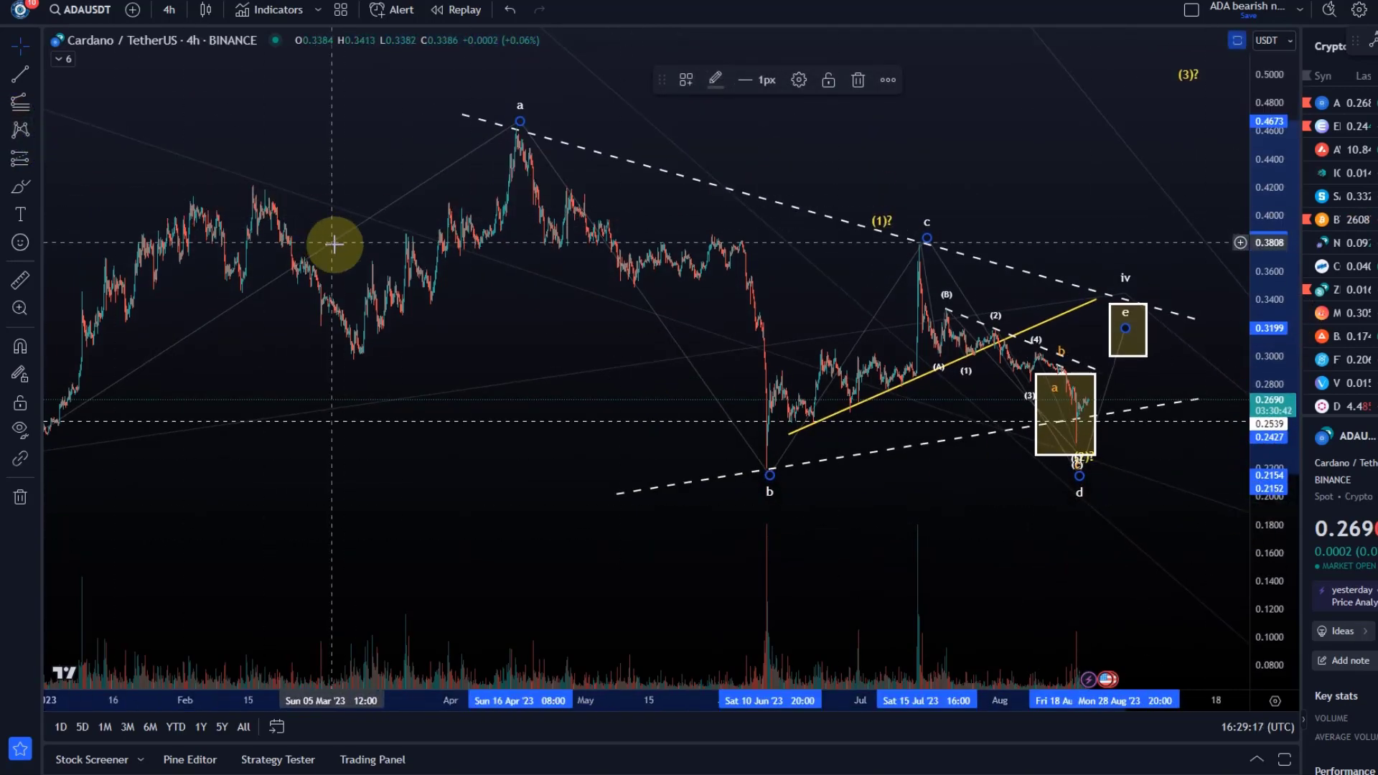
Sketch a green freehand wave path with the brush, then undo it.
left_click(15, 190)
mouse_move(190, 420)
left_mouse_down()
mouse_move(357, 338)
mouse_move(517, 122)
mouse_move(811, 498)
mouse_move(941, 240)
mouse_move(1065, 441)
mouse_move(1166, 316)
left_mouse_up()
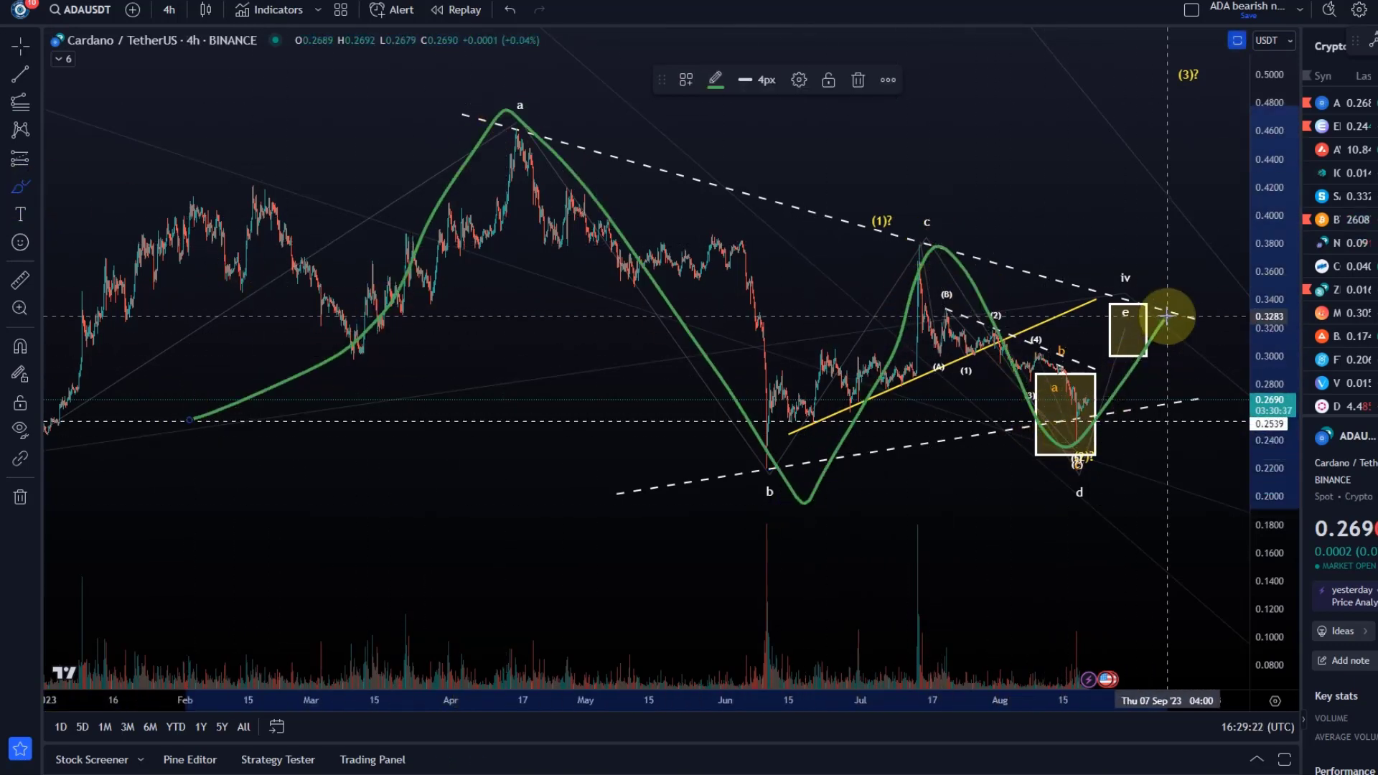
left_click(510, 10)
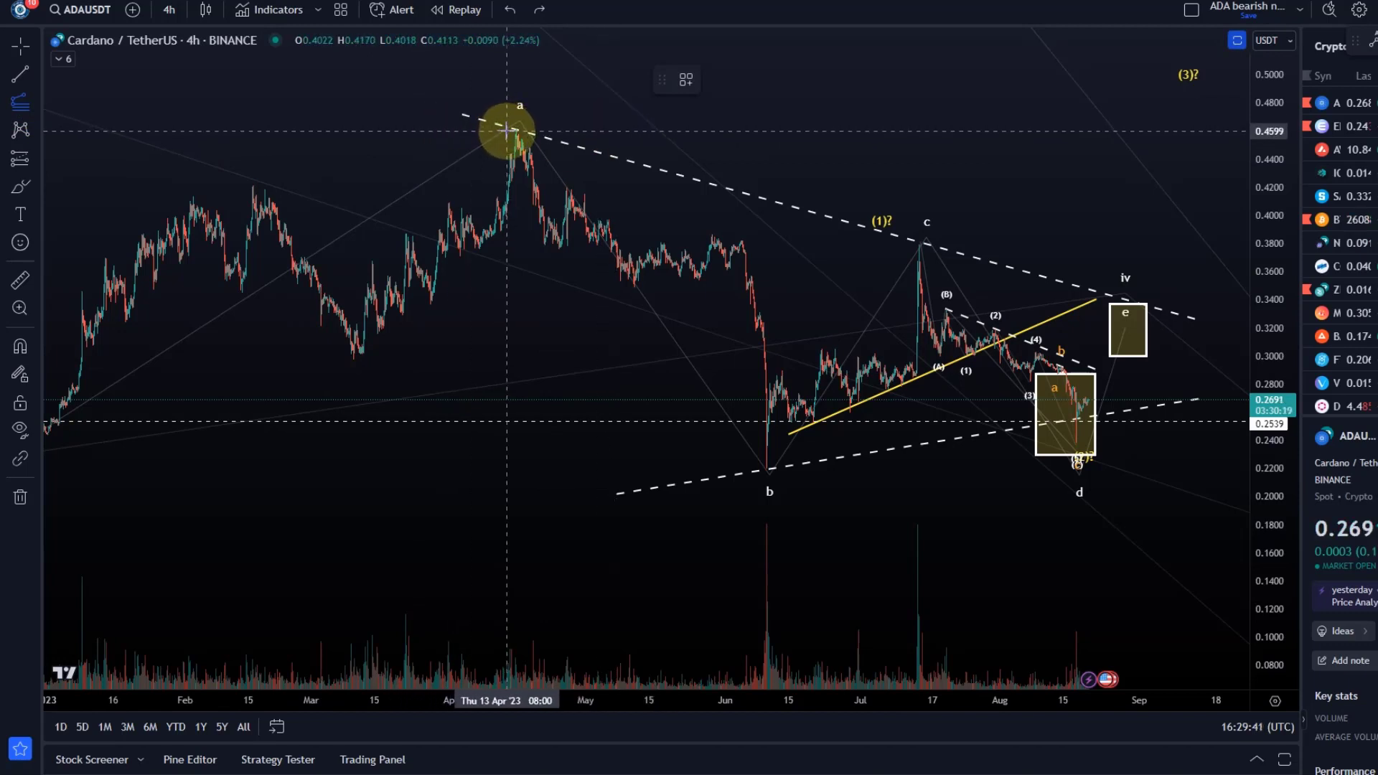
Draw a trend-based Fib extension from the a peak to the b low, projected from c.
mouse_move(500, 130)
left_mouse_down()
mouse_move(747, 433)
mouse_move(744, 468)
left_mouse_up()
left_click(1136, 243)
left_click(1071, 367)
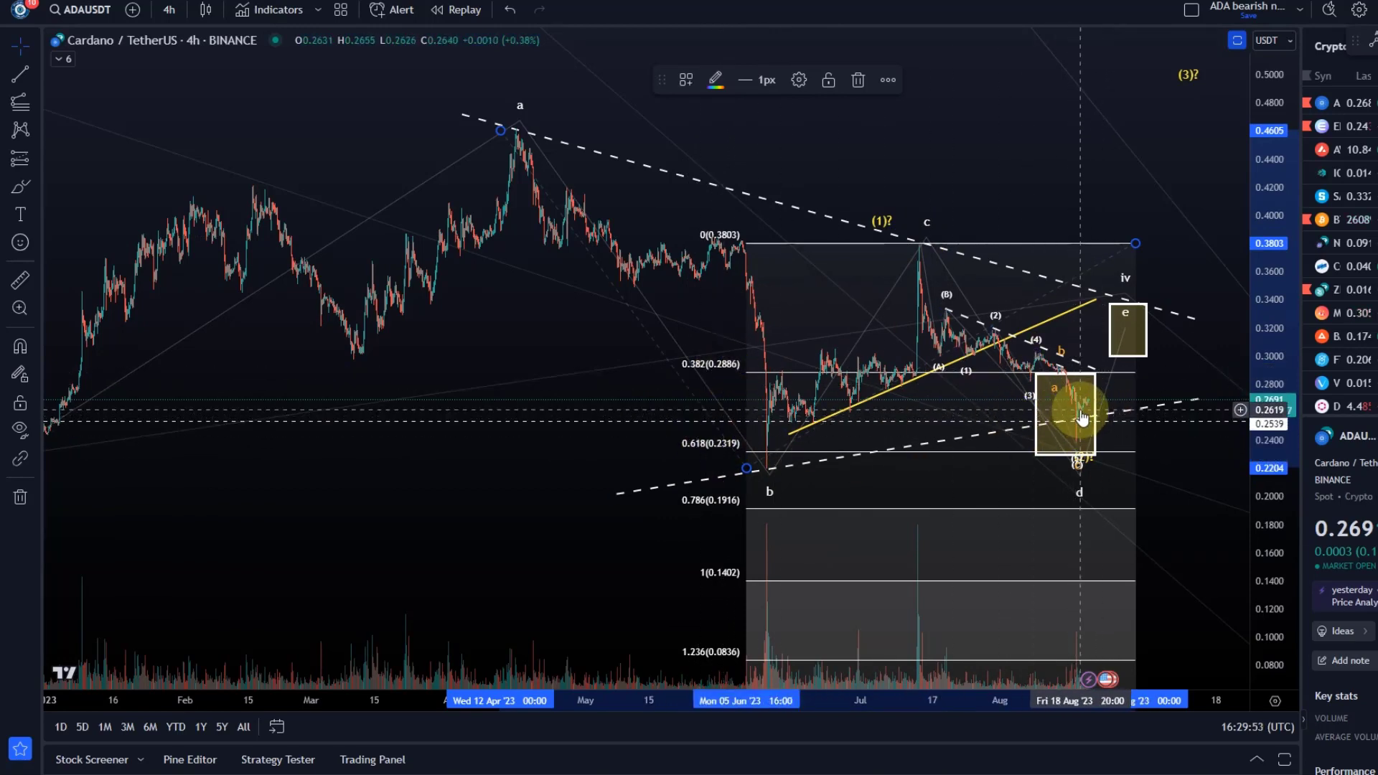
Delete the Fibonacci extension, then zoom in and stretch the price scale vertically.
key("Delete")
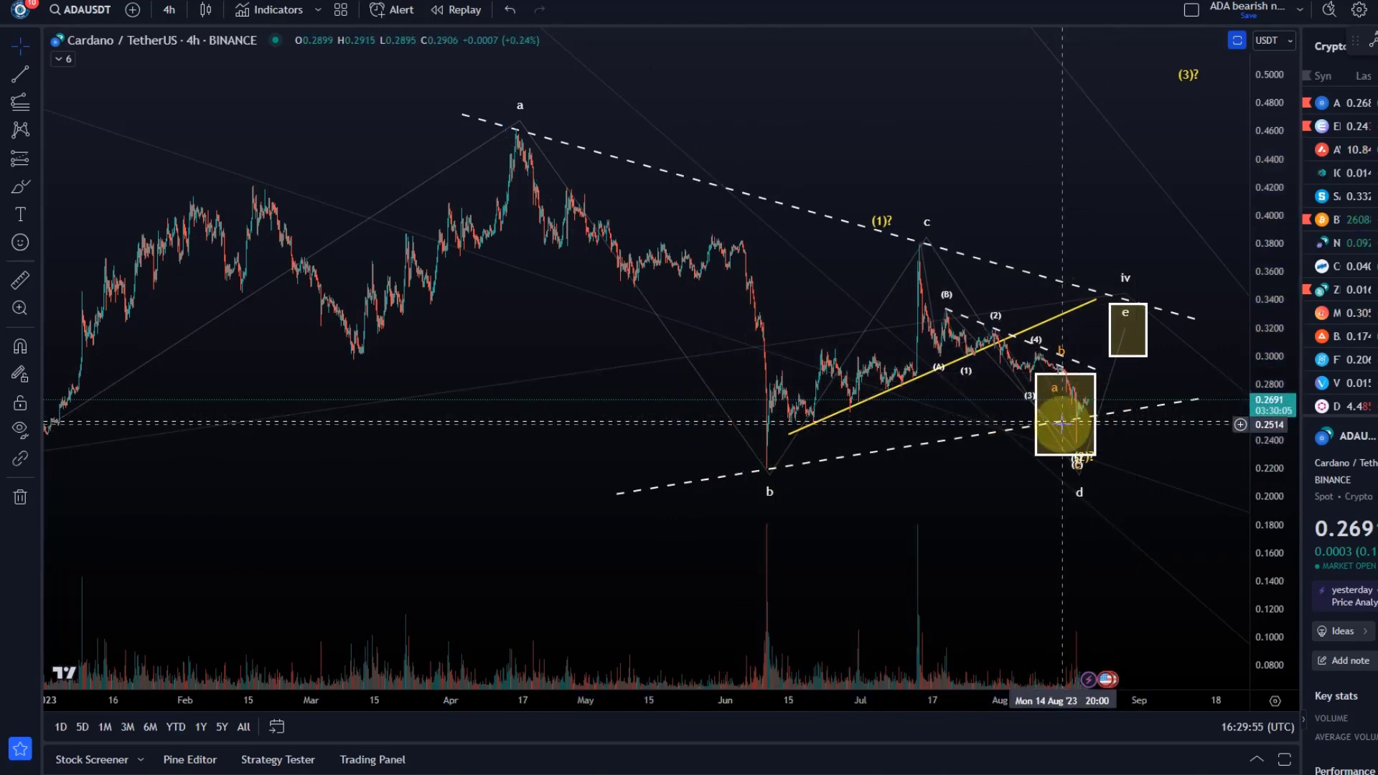
scroll(1062, 413, "up", 4)
scroll(986, 424, "up", 2)
left_click_drag(1268, 493, 421, 195)
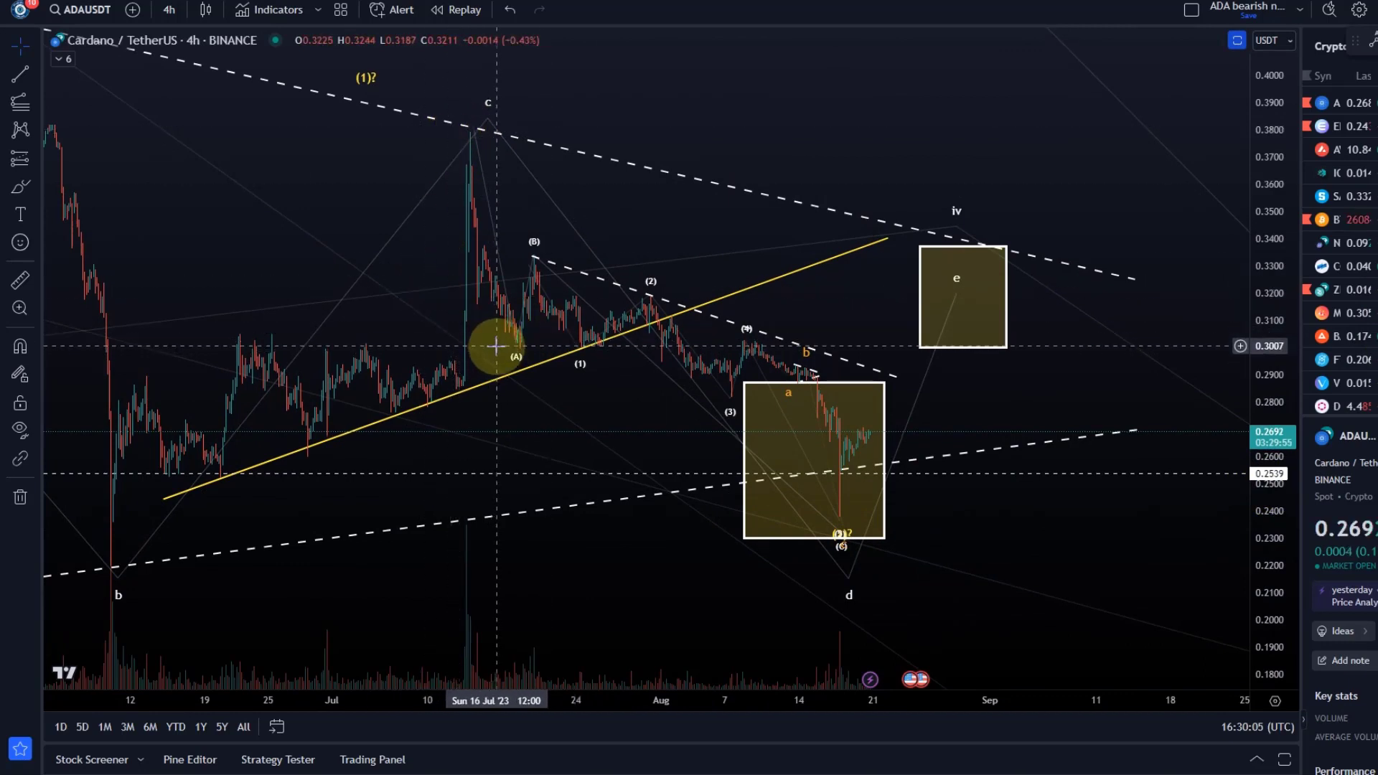
Draw a new trend-based Fib extension from the c peak near the (A) low, then delete it.
left_click(20, 101)
left_click_drag(436, 131, 495, 336)
left_click(495, 349)
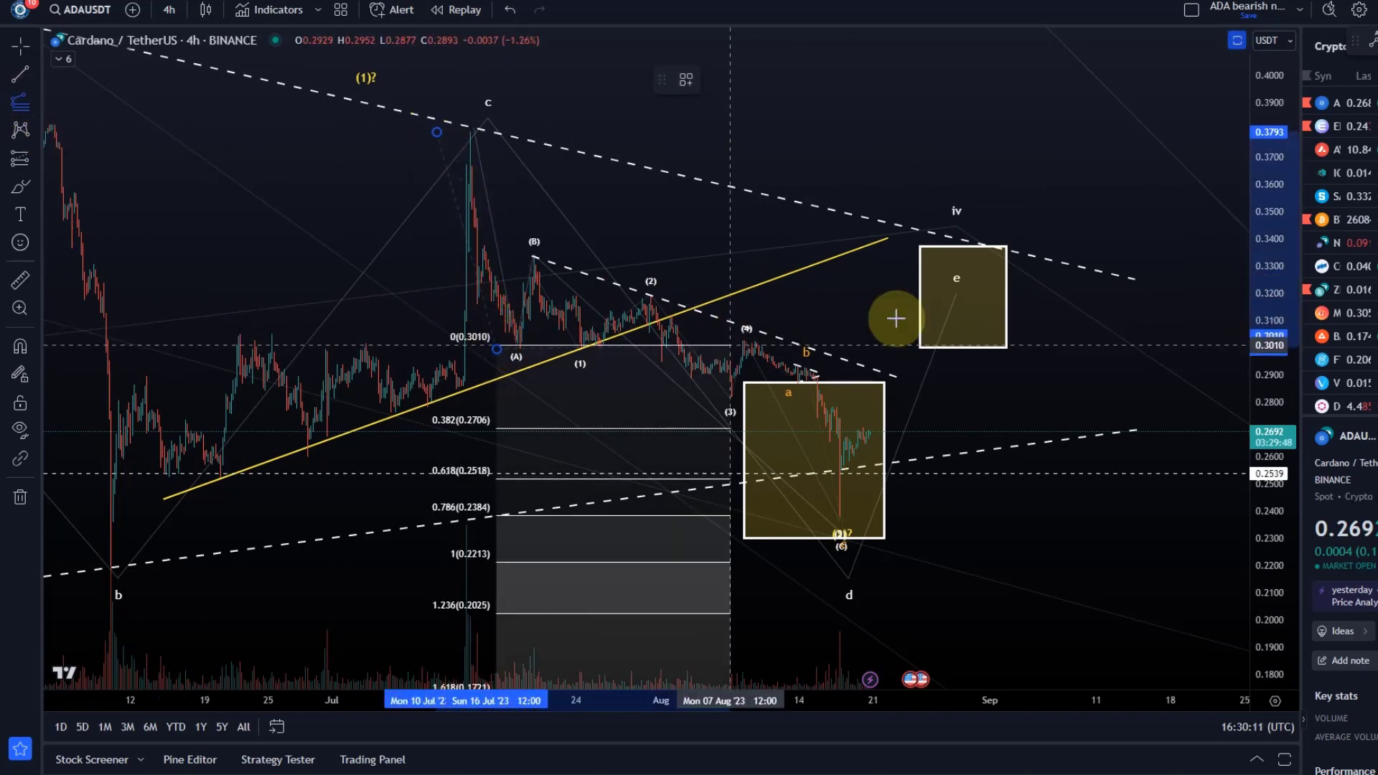
left_click(1012, 256)
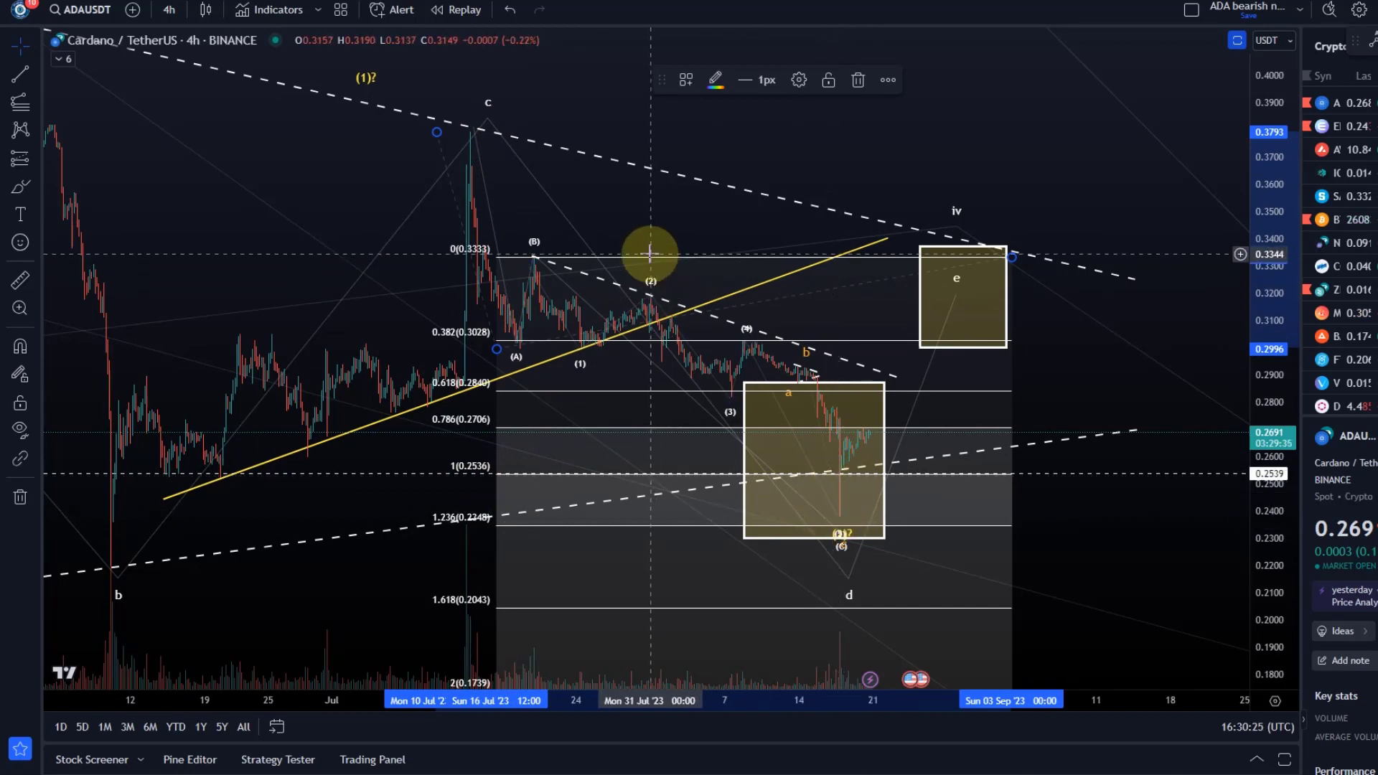
key("Delete")
Zoom and pan the chart to centre the June–September bars and wave boxes.
scroll(477, 292, "up", 3)
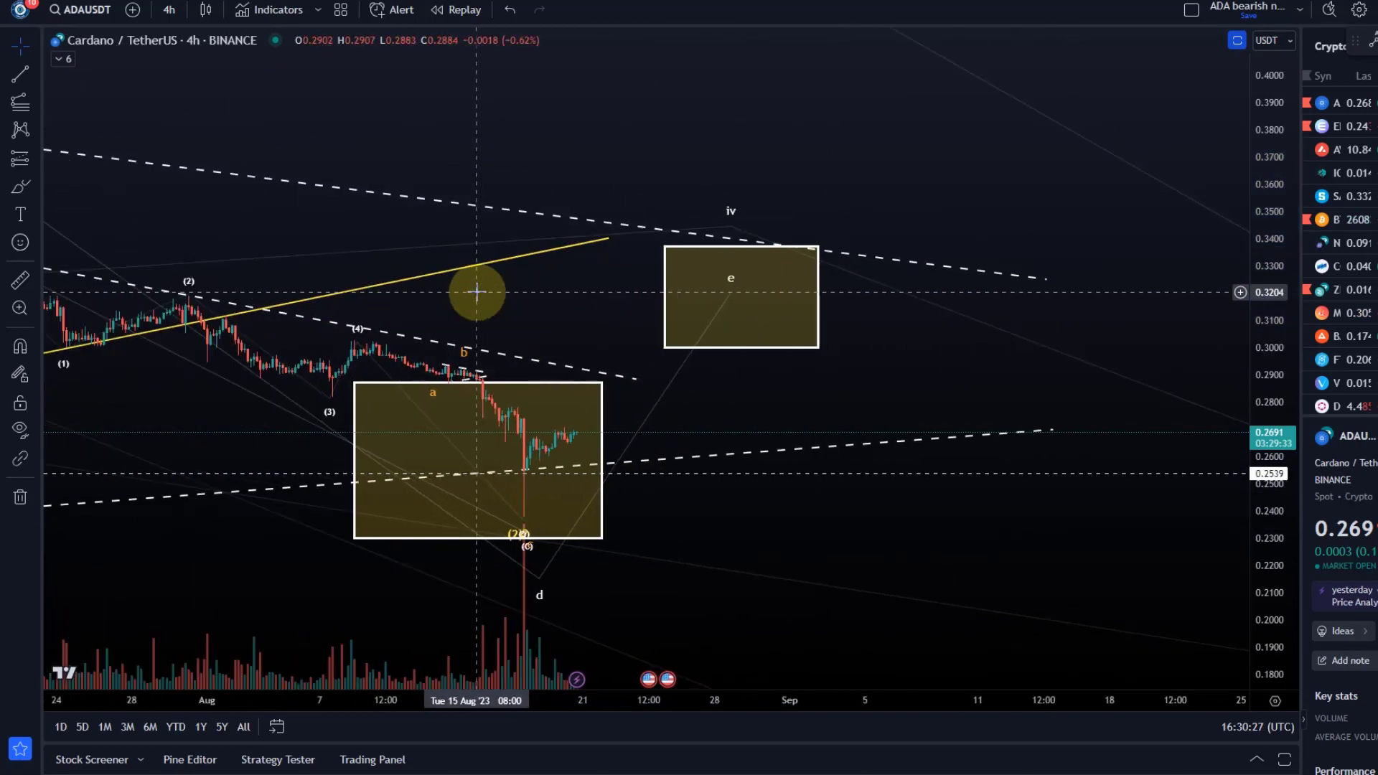
left_click_drag(687, 519, 978, 452)
scroll(886, 437, "up", 4)
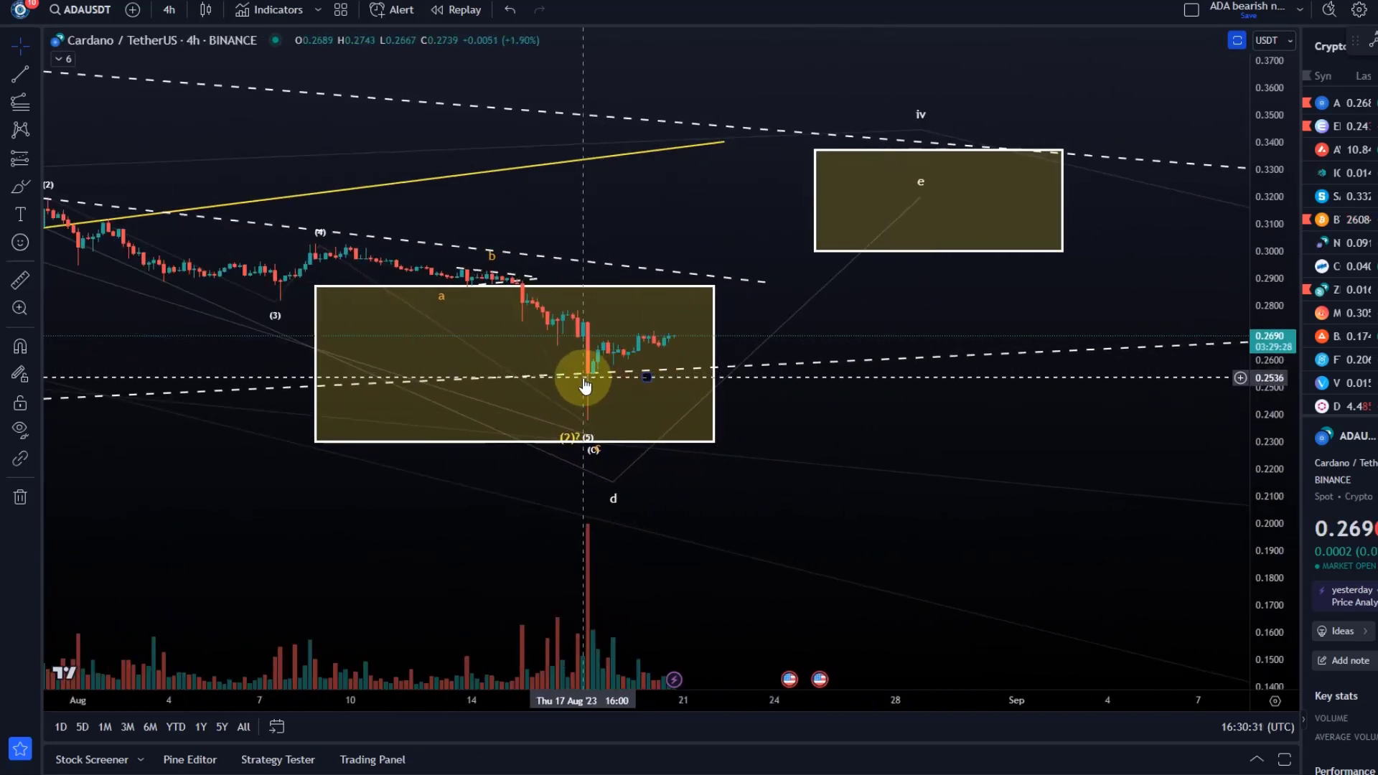
scroll(635, 366, "down", 4)
scroll(797, 367, "down", 2)
left_click_drag(855, 362, 597, 541)
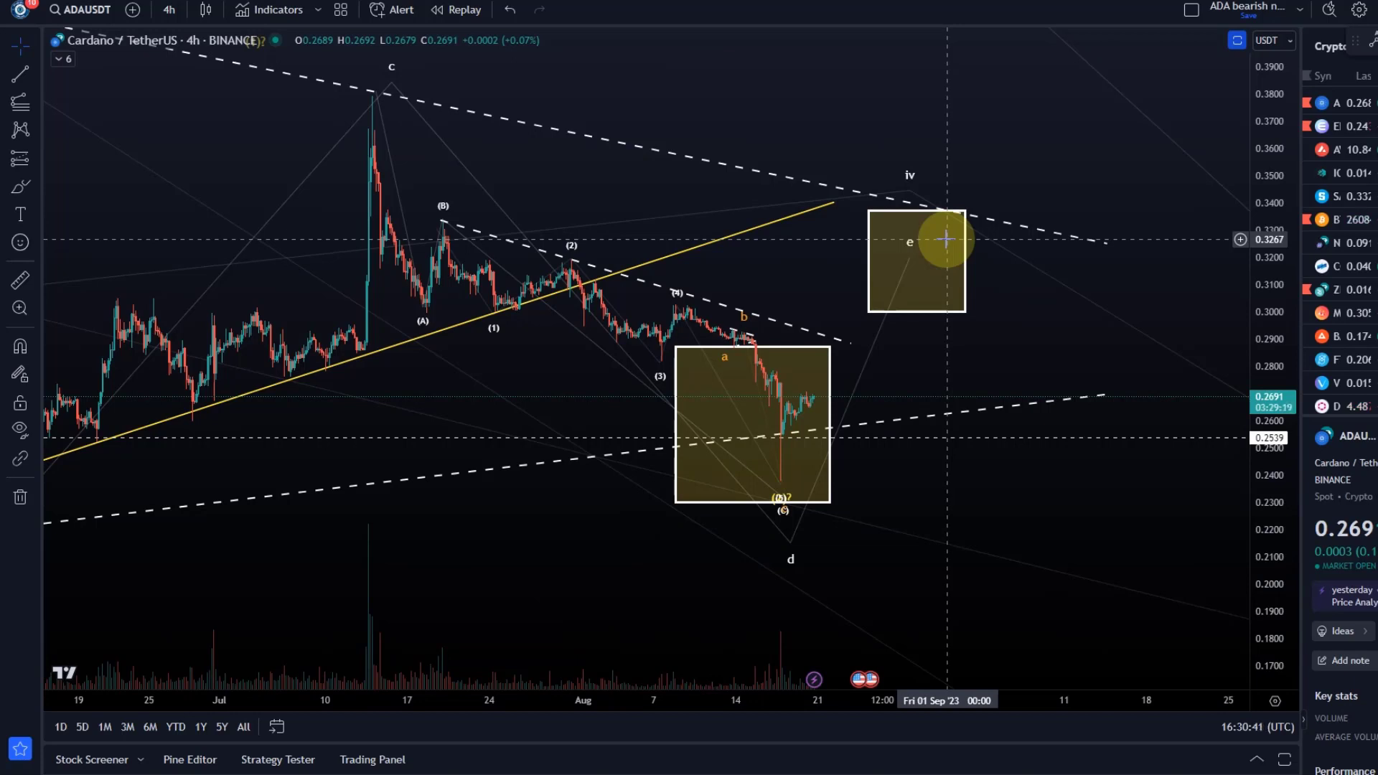
Draw a Fib retracement from the wick low to the high using the 'Wave 2 retracements, orange' template.
left_click(34, 107)
left_click(115, 126)
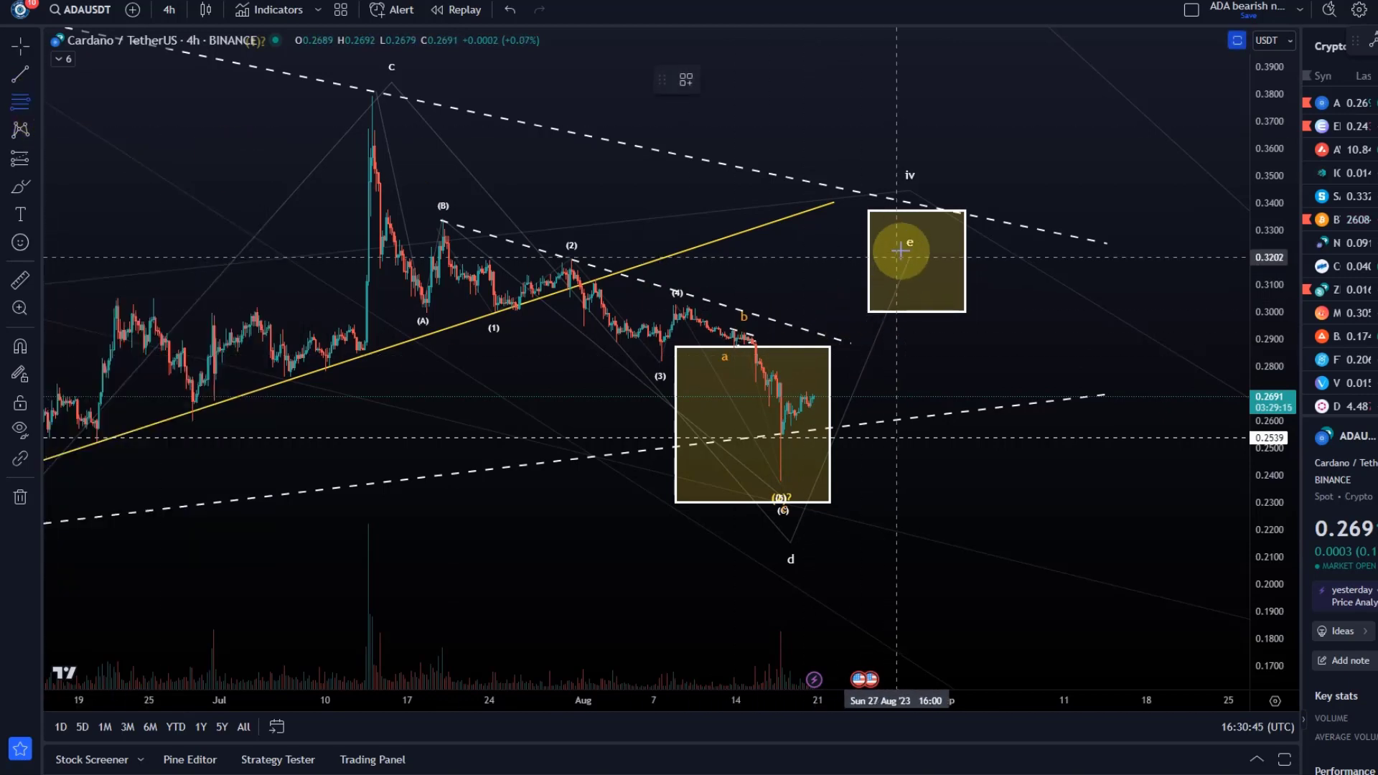
left_click_drag(771, 479, 917, 392)
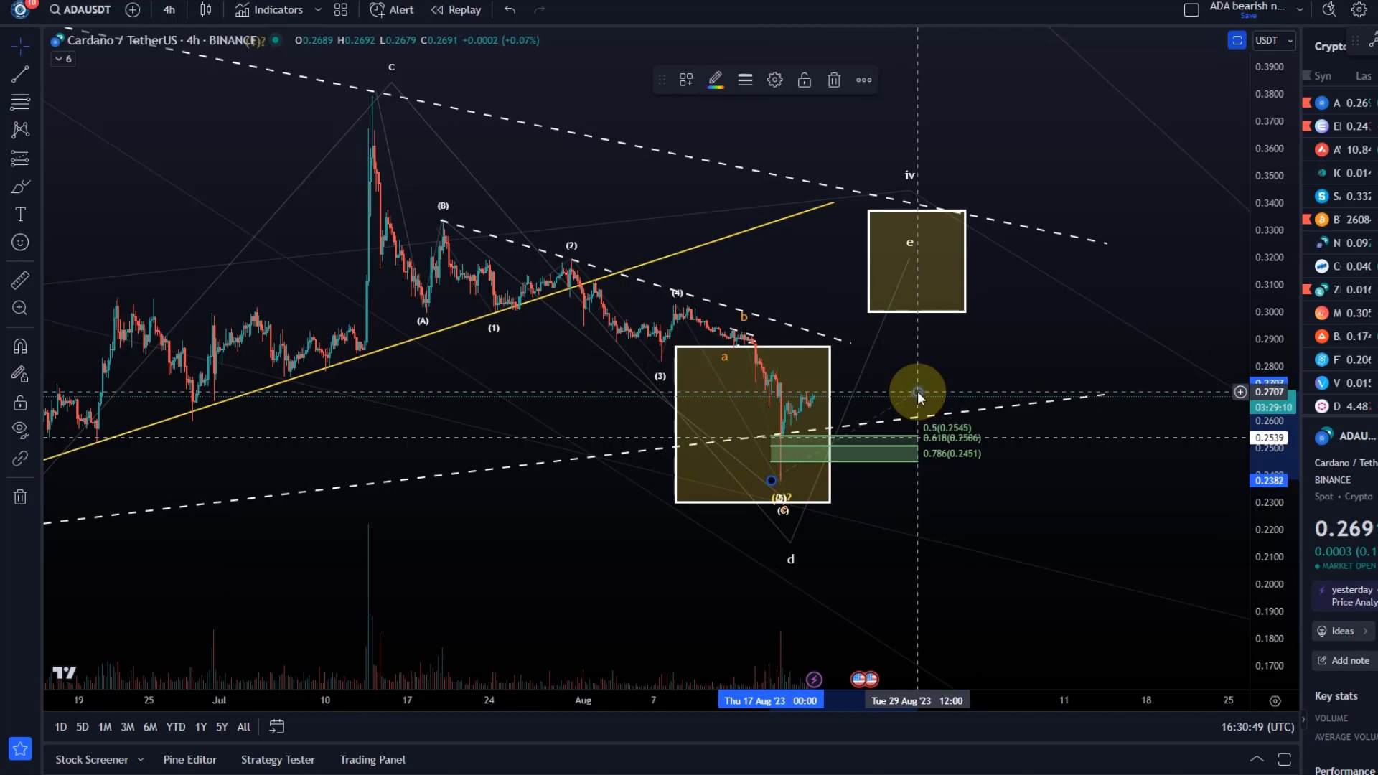
left_click(686, 79)
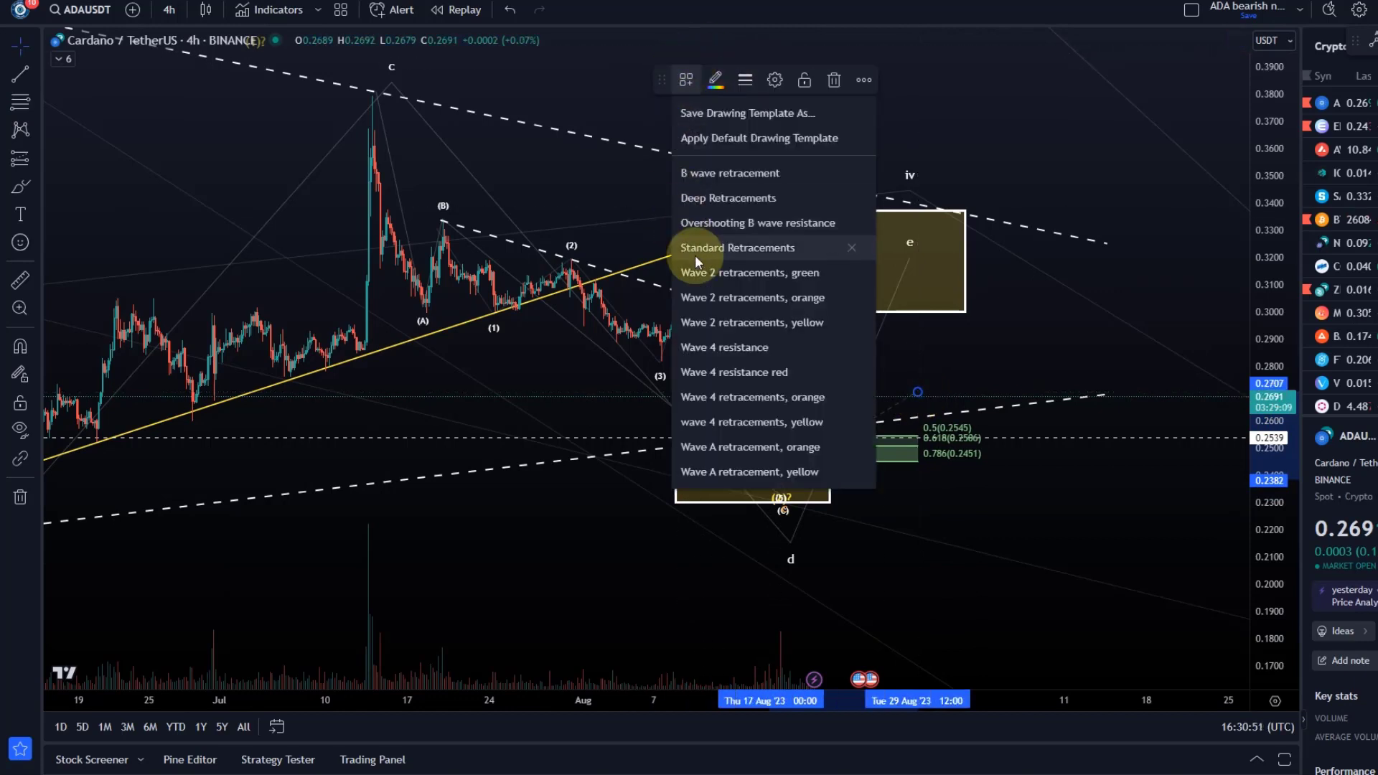
left_click(709, 294)
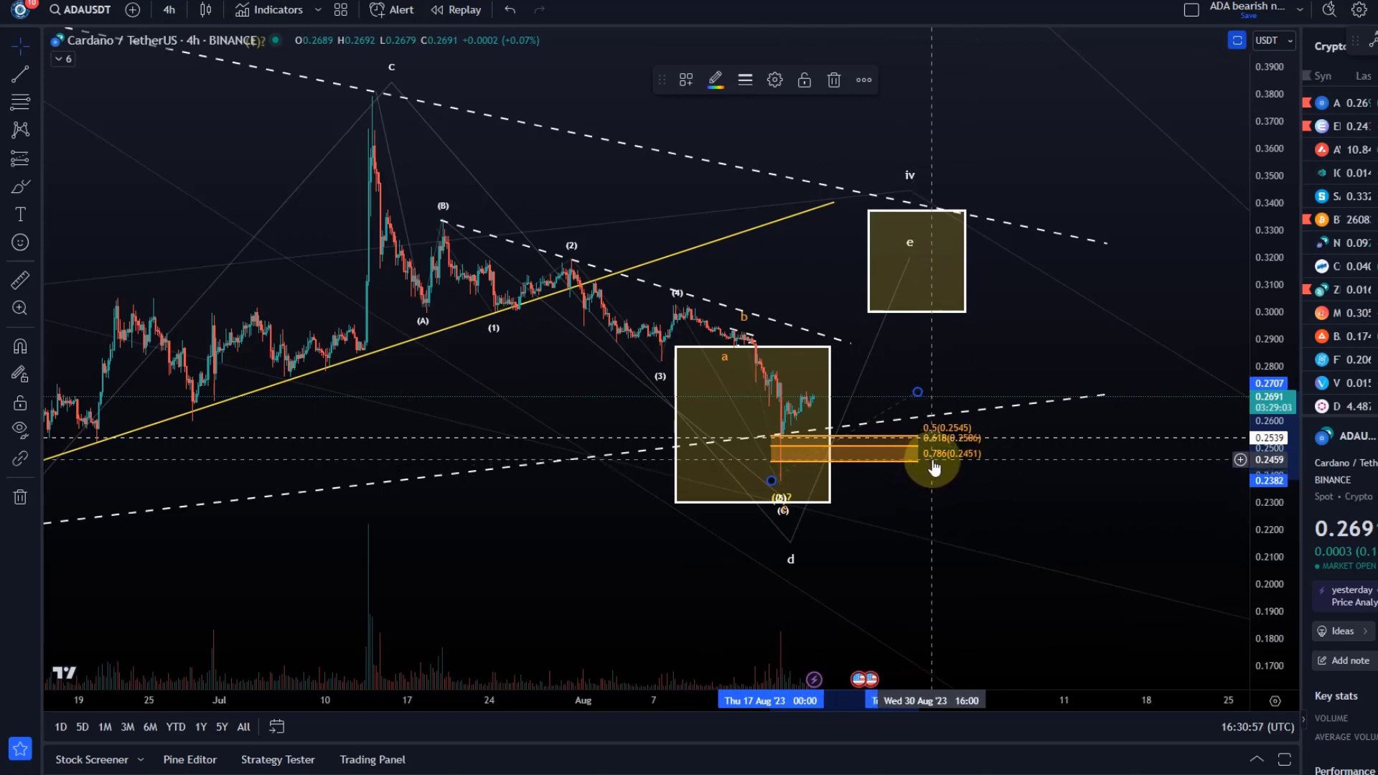
scroll(944, 474, "down", 2)
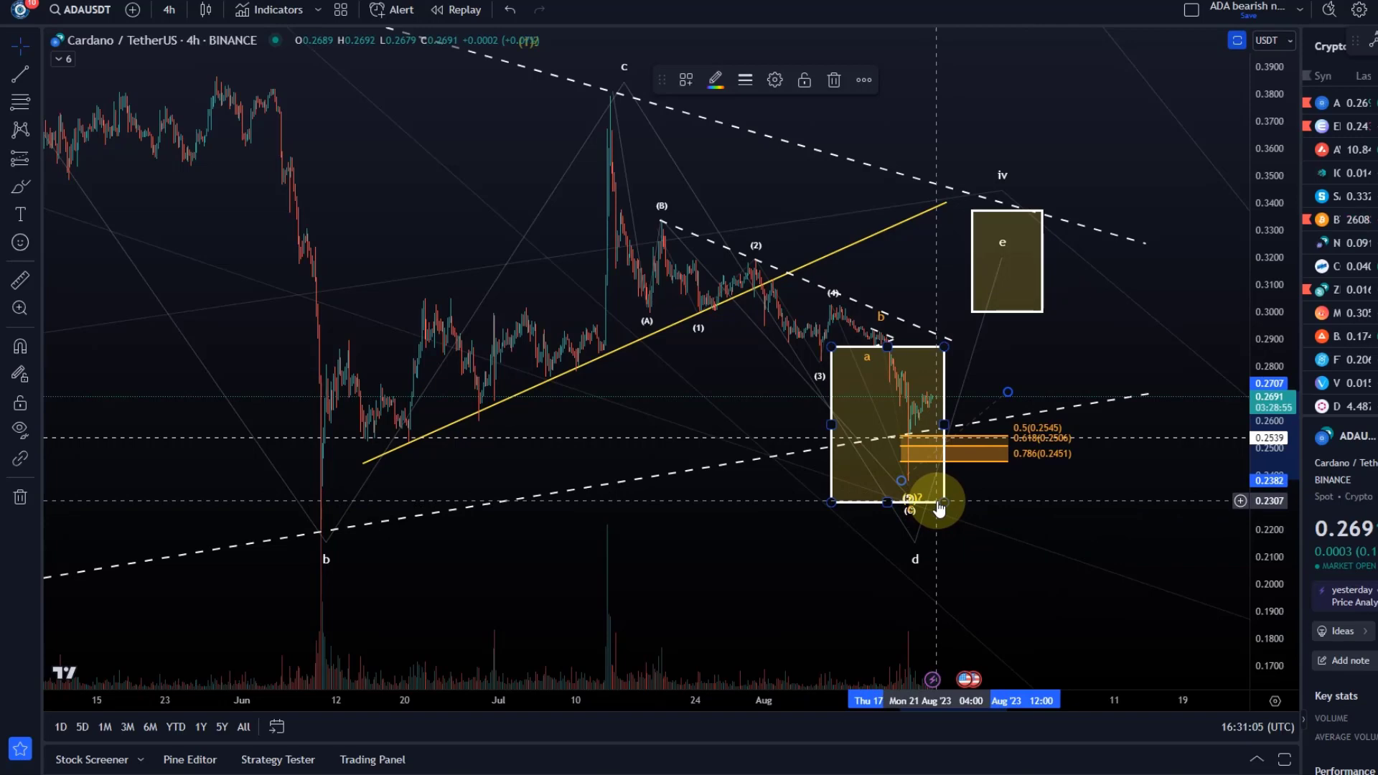
Remove the orange Fibonacci retracement, rescale the chart, and bring up the interval choices.
key("Escape")
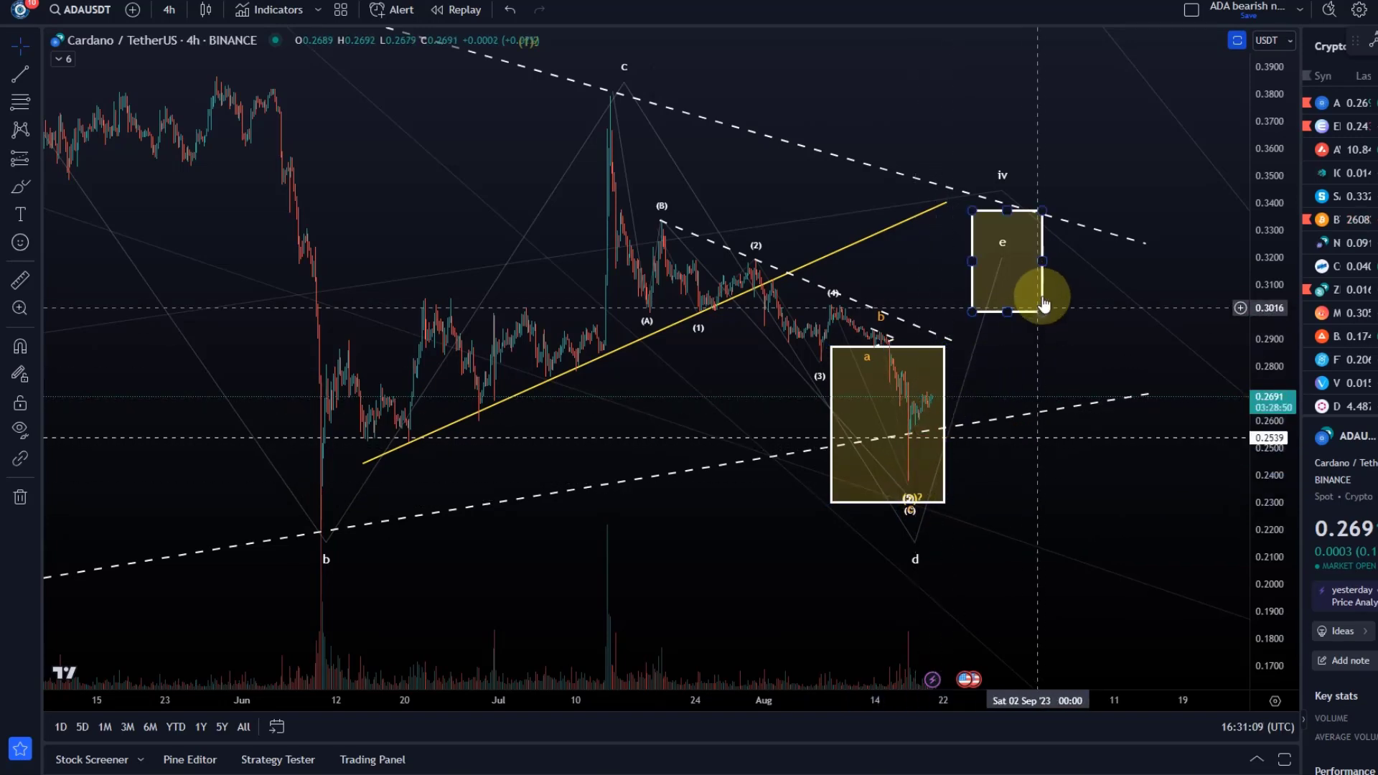
scroll(1043, 292, "down", 3)
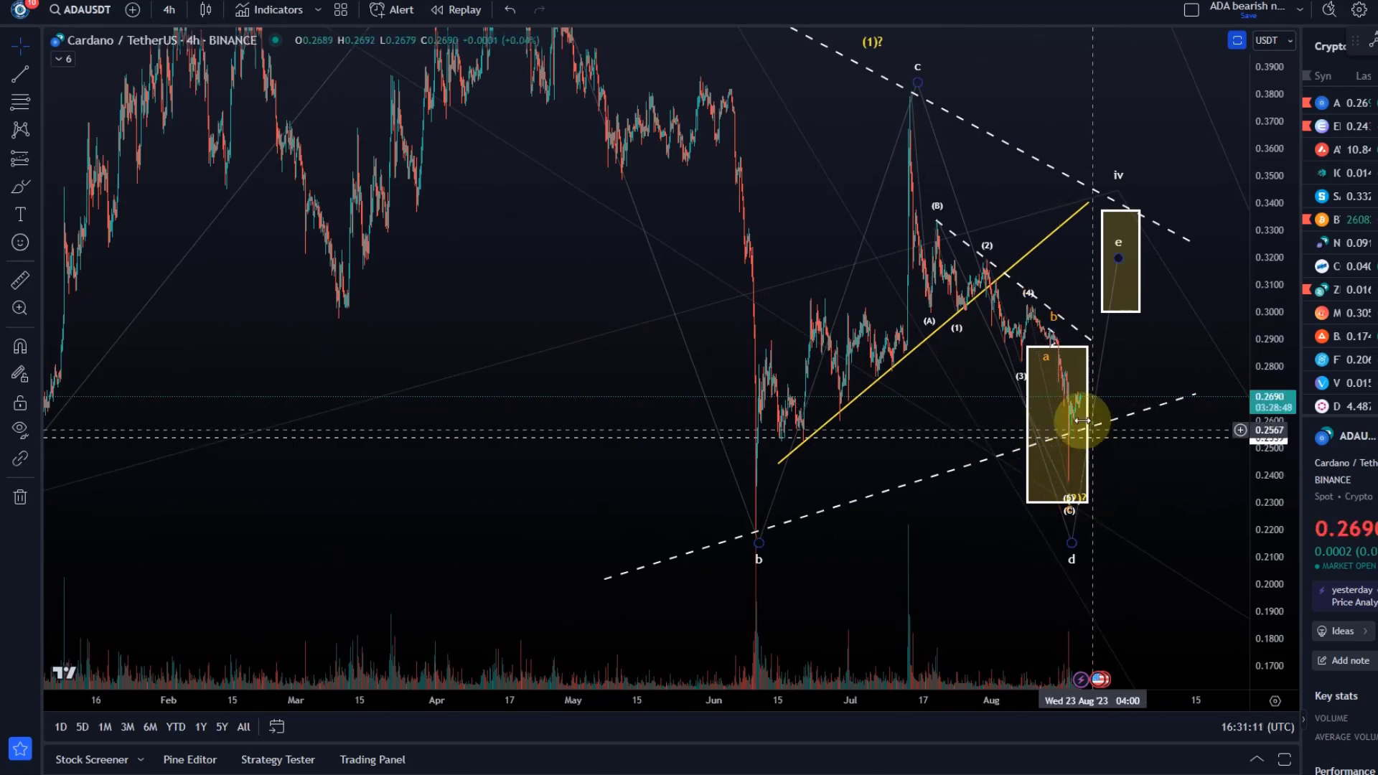
left_click_drag(1257, 287, 1267, 517)
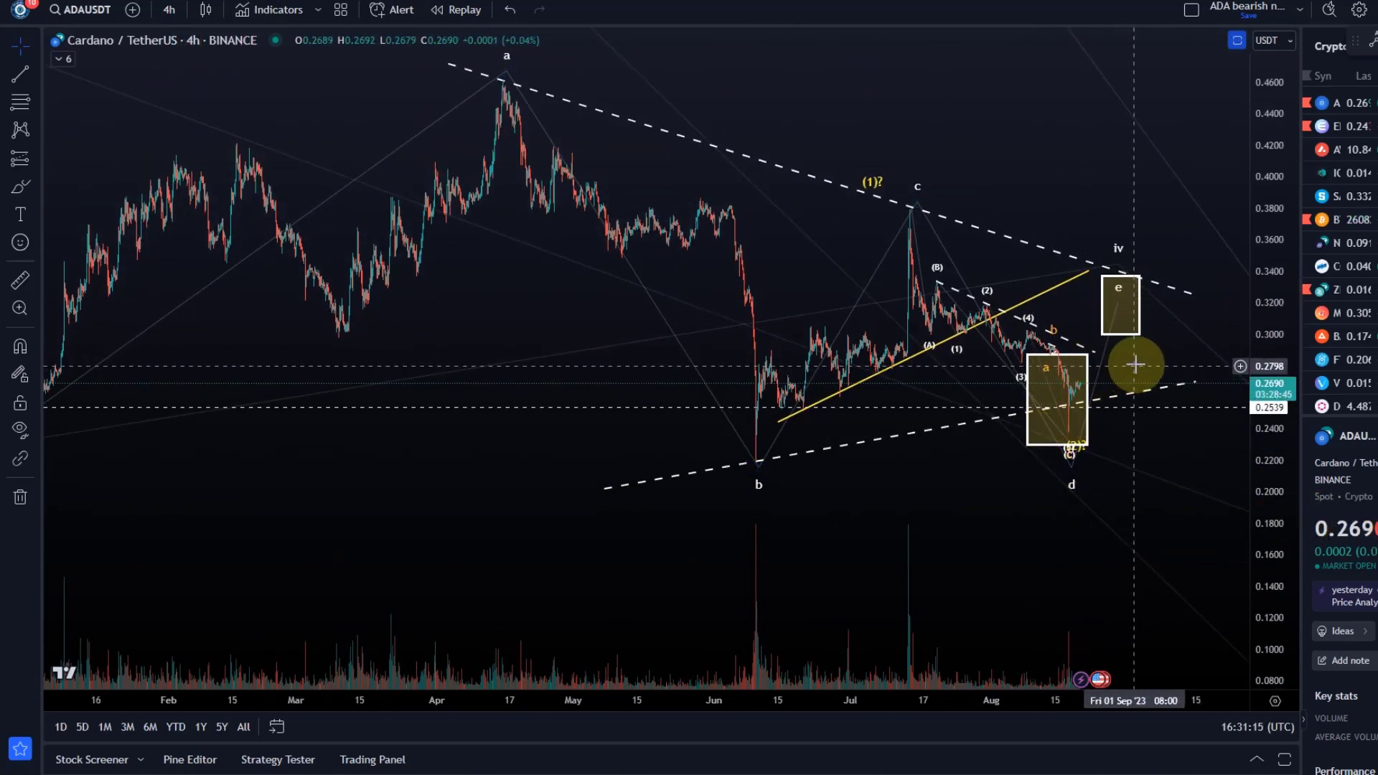
scroll(1041, 384, "up", 5)
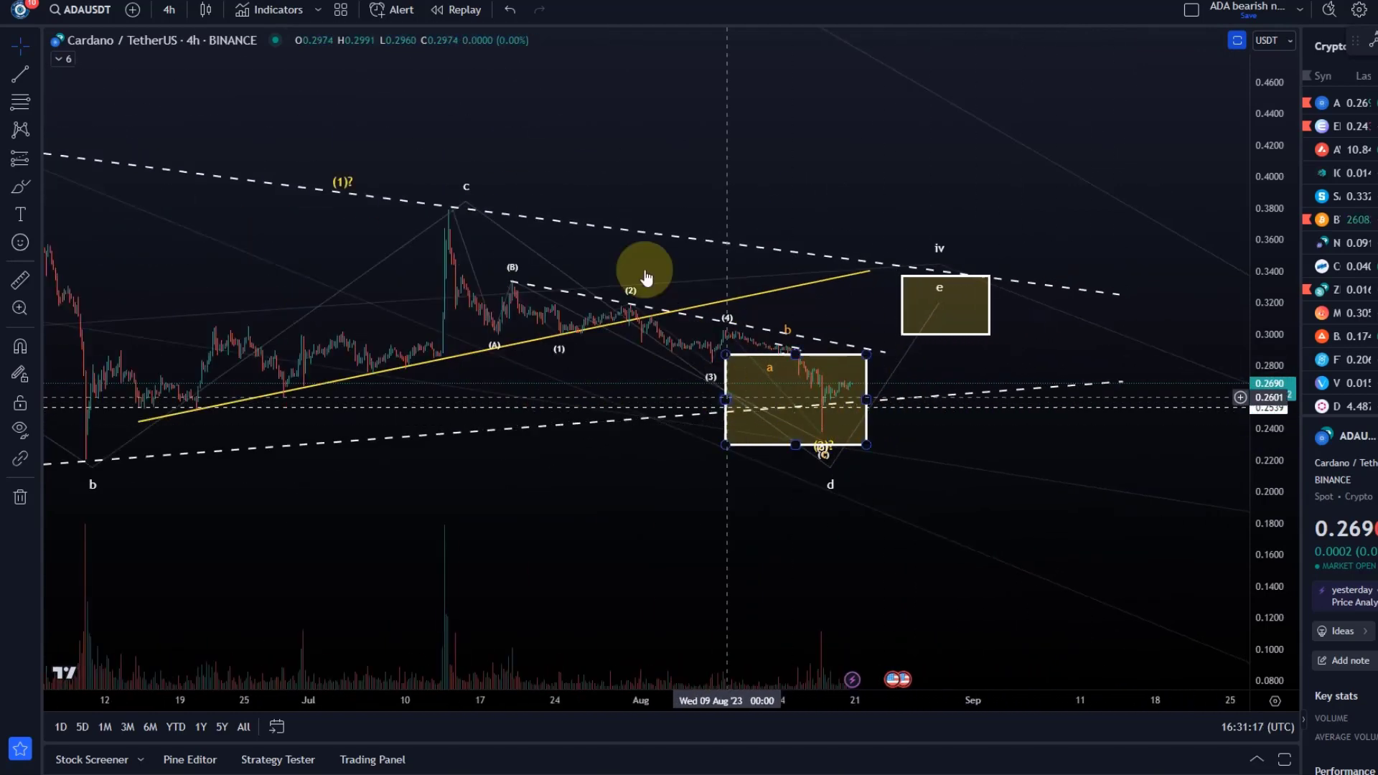
left_click(192, 22)
Switch the chart to the 1-hour interval and frame the recent rebound.
left_click(179, 276)
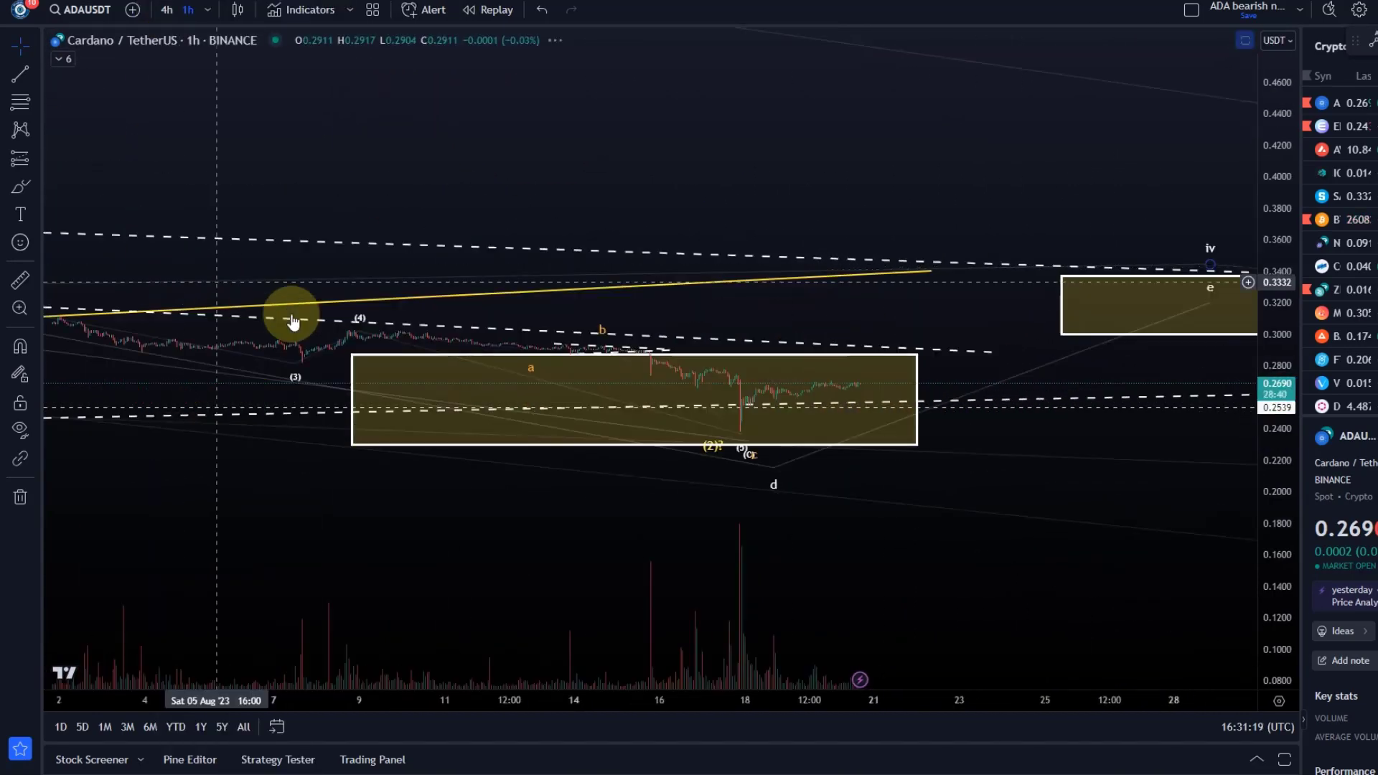
left_click_drag(1242, 523, 1243, 459)
scroll(867, 374, "up", 3)
left_click_drag(846, 651, 856, 580)
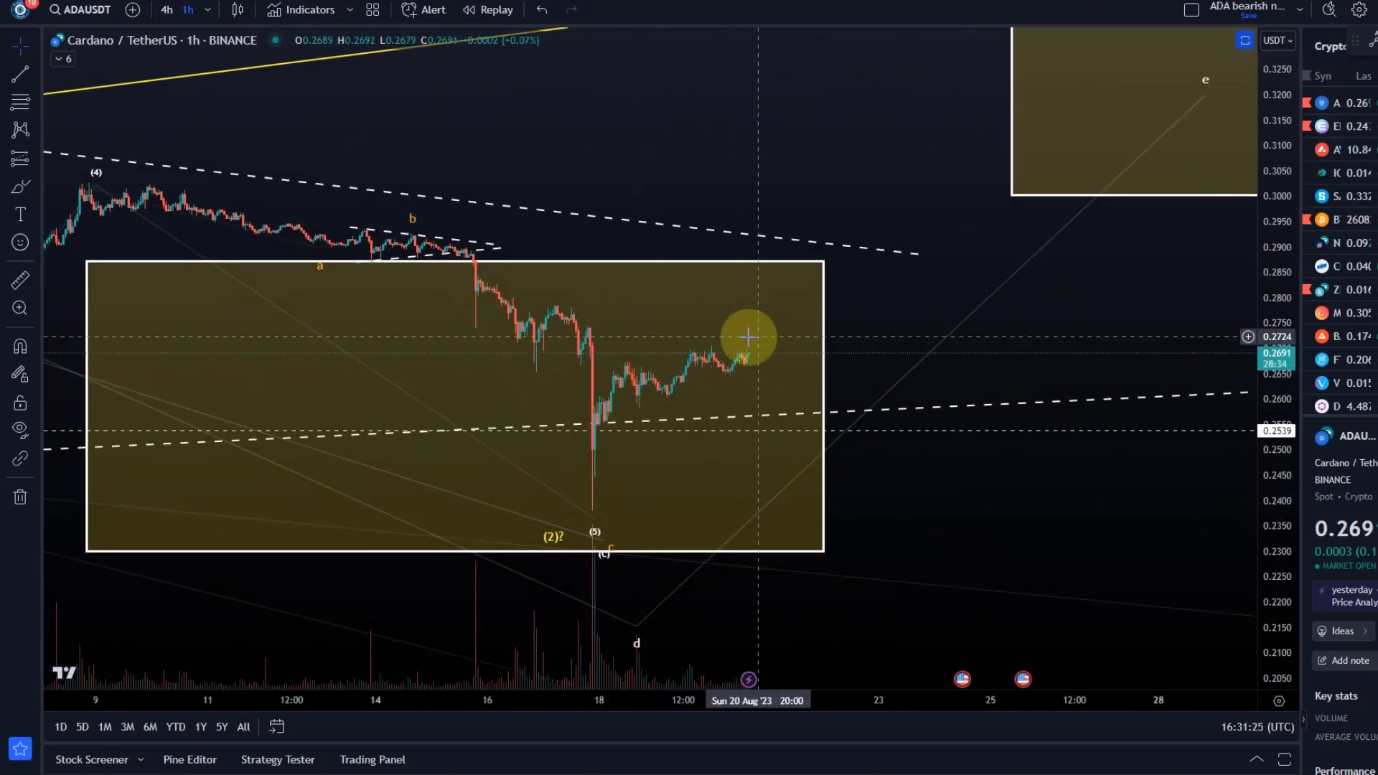
Draw the lower wedge line from the bounce low and the upper from the first rebound high.
left_click(13, 83)
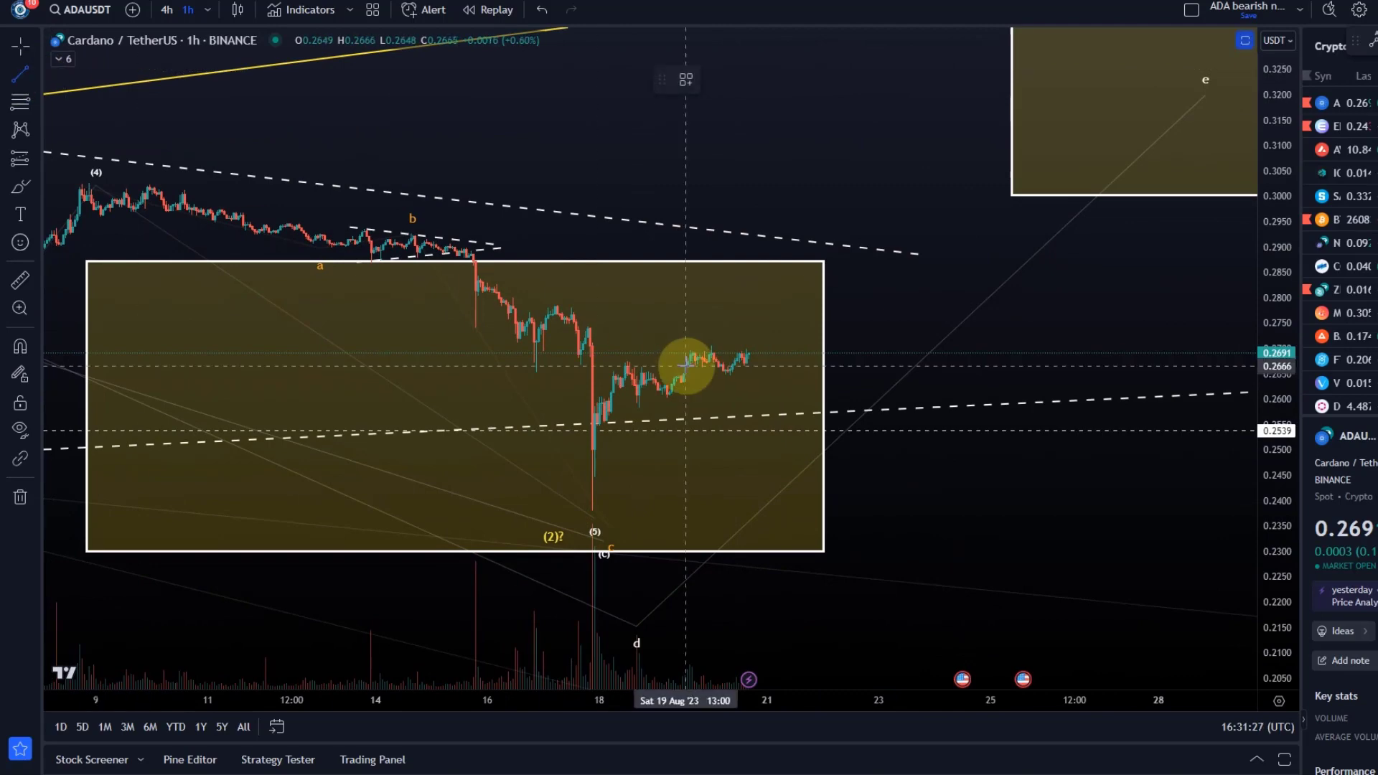
left_click(607, 424)
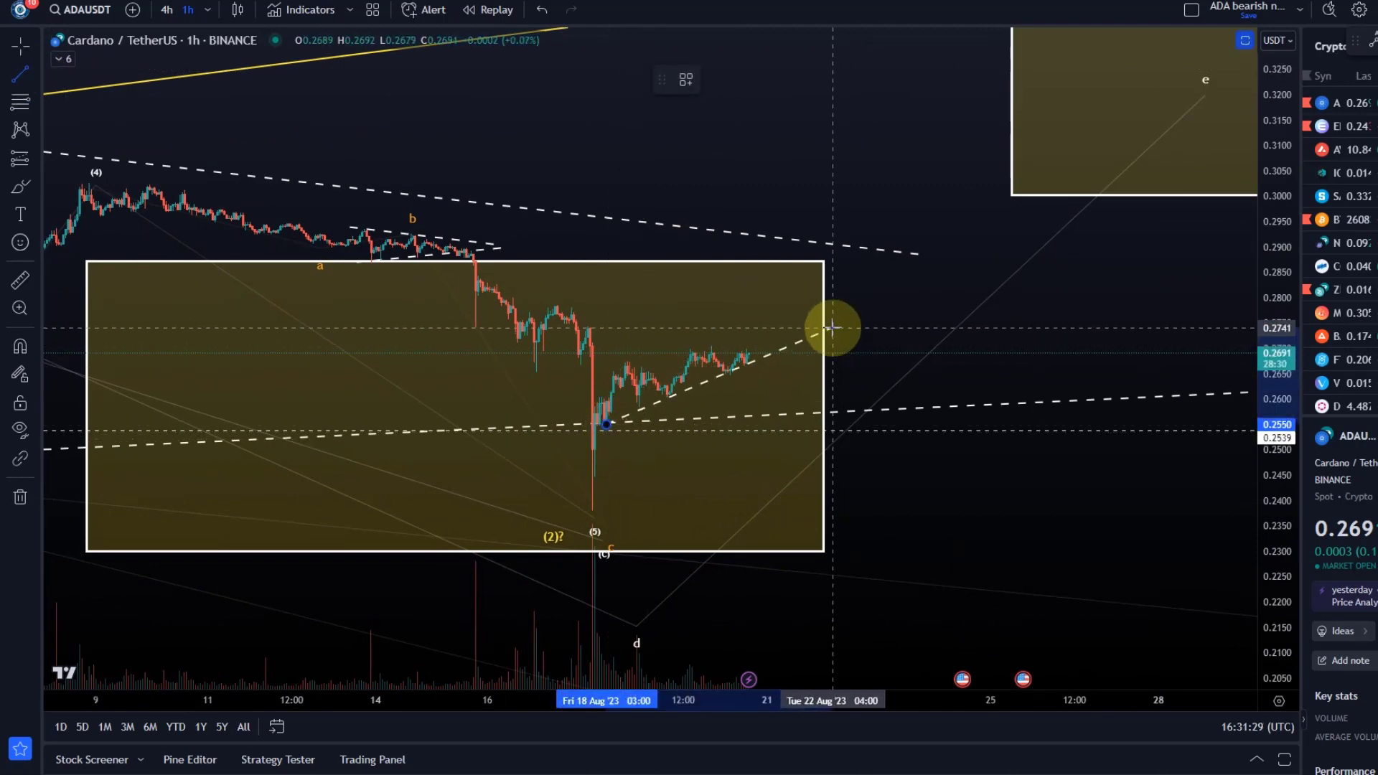
left_click(836, 334)
left_click(20, 74)
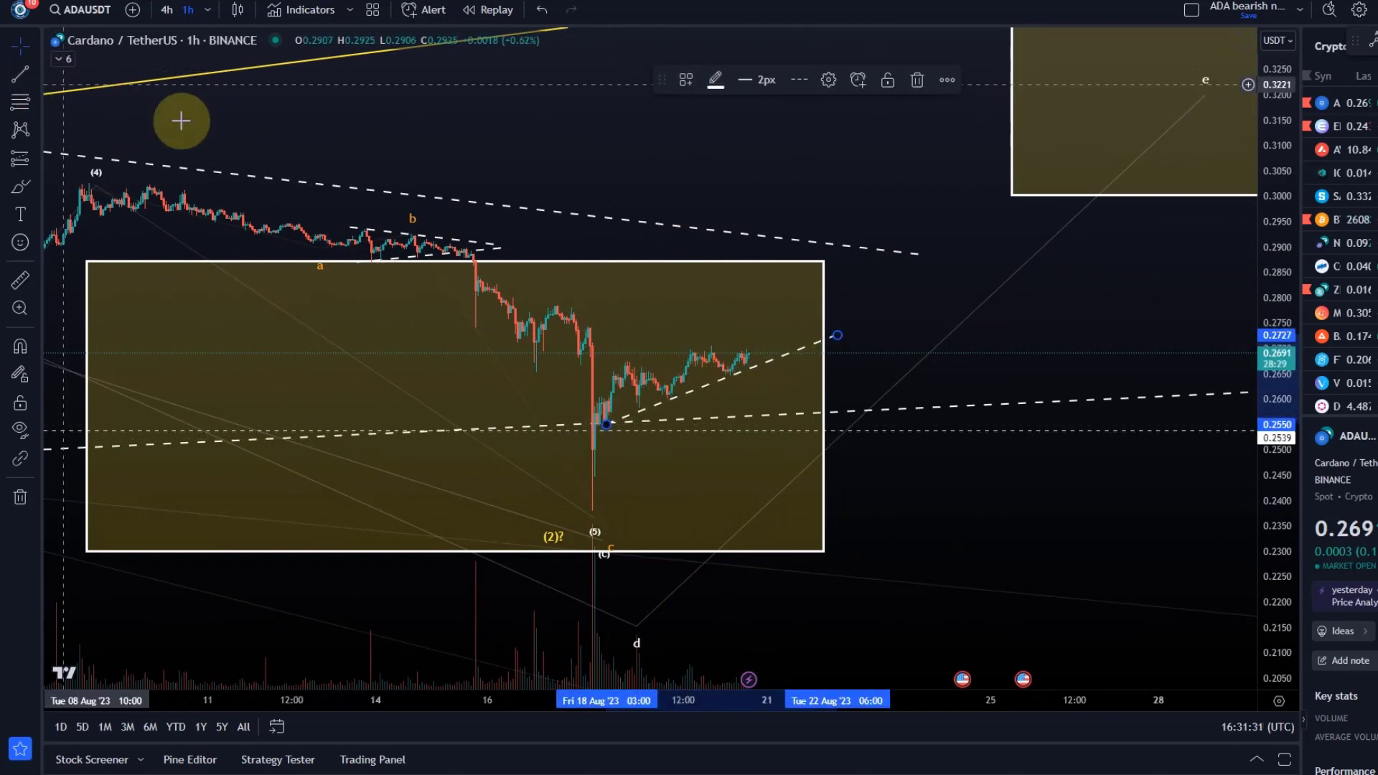
left_click(616, 361)
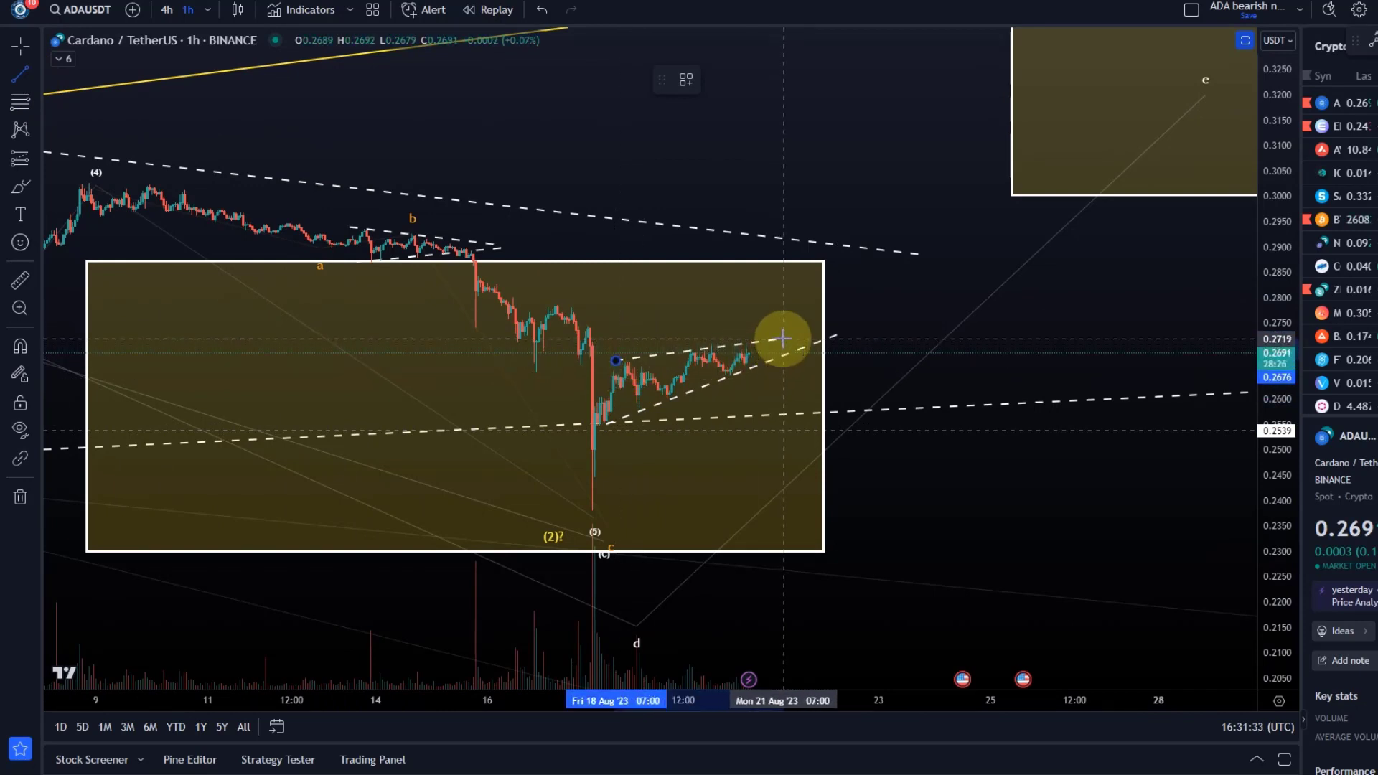
left_click(791, 335)
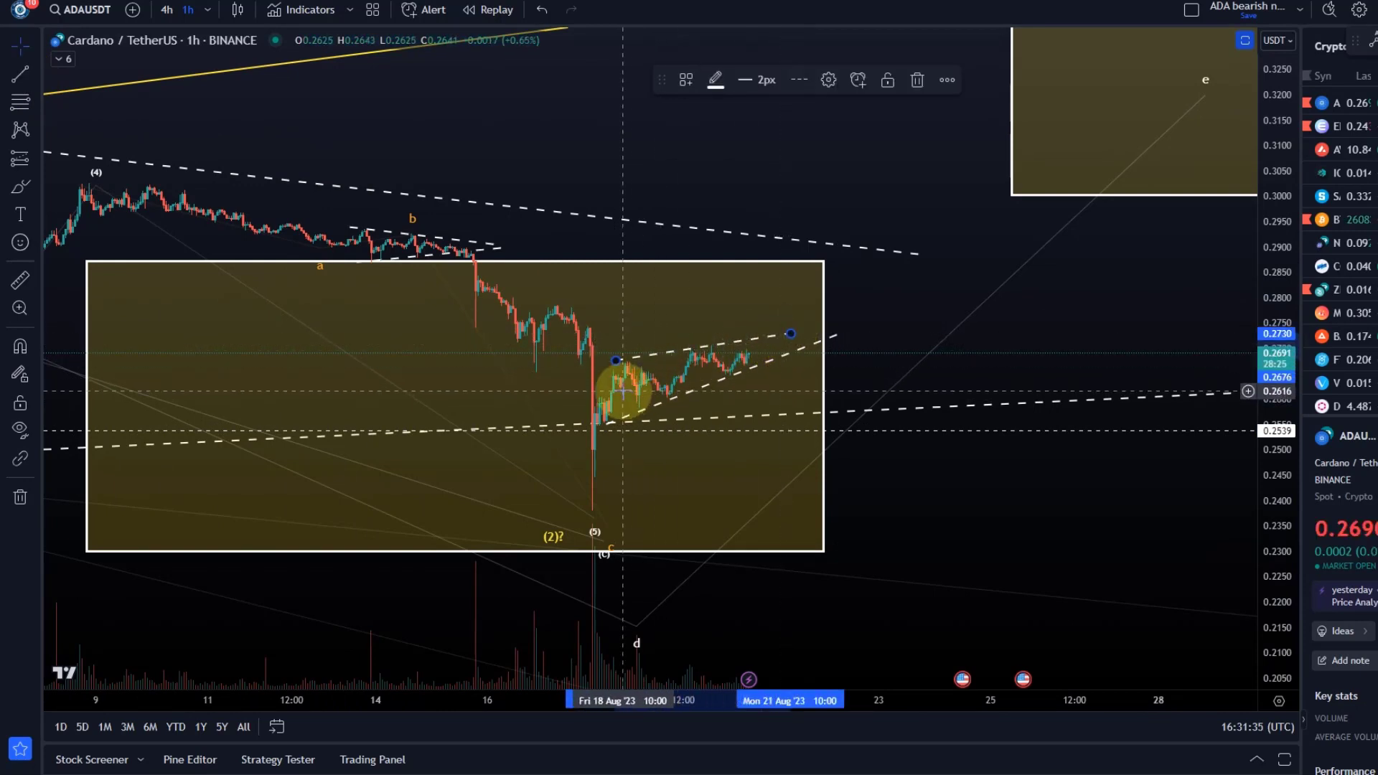
Draw an ABC correction wave from the spike low: a at the latest high, b near 0.25, c inside the e box; then lower b slightly.
left_click(31, 129)
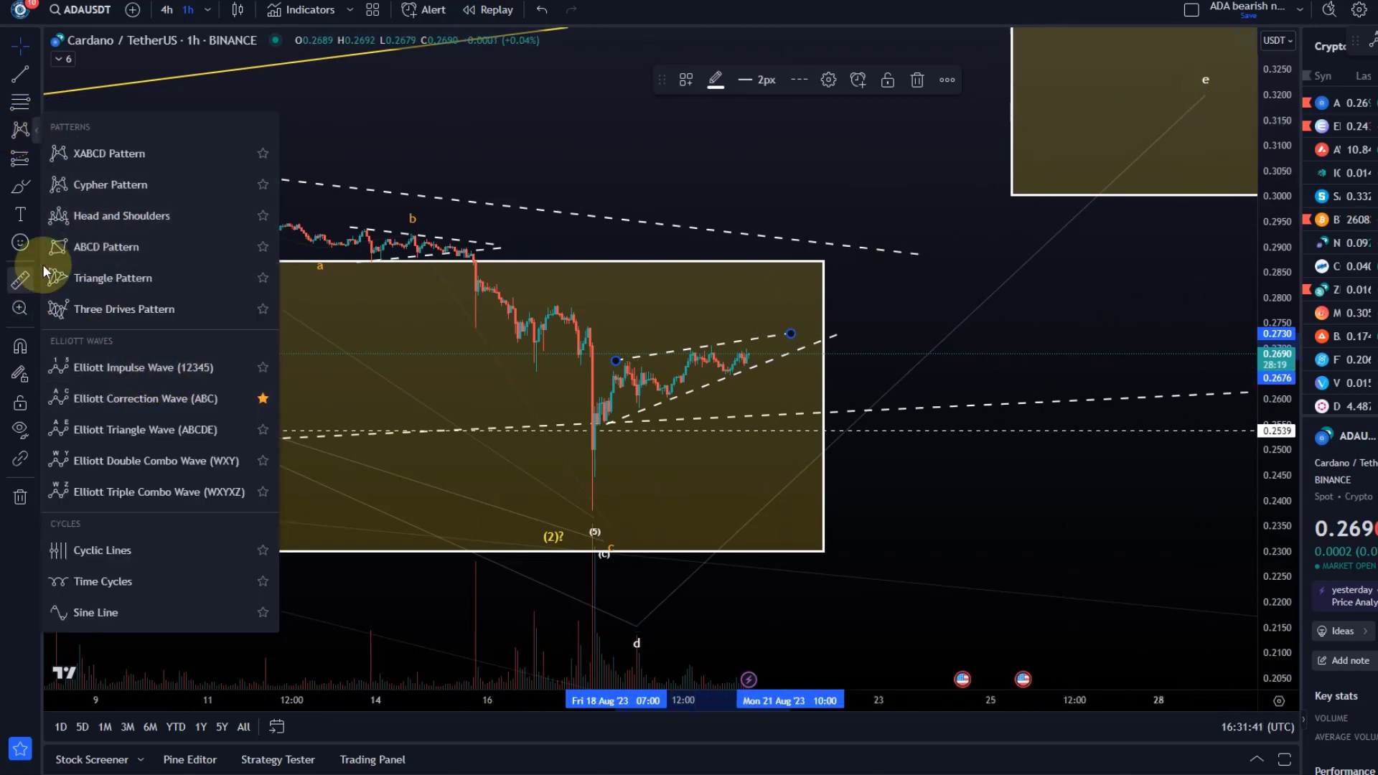
left_click(177, 399)
left_click(594, 514)
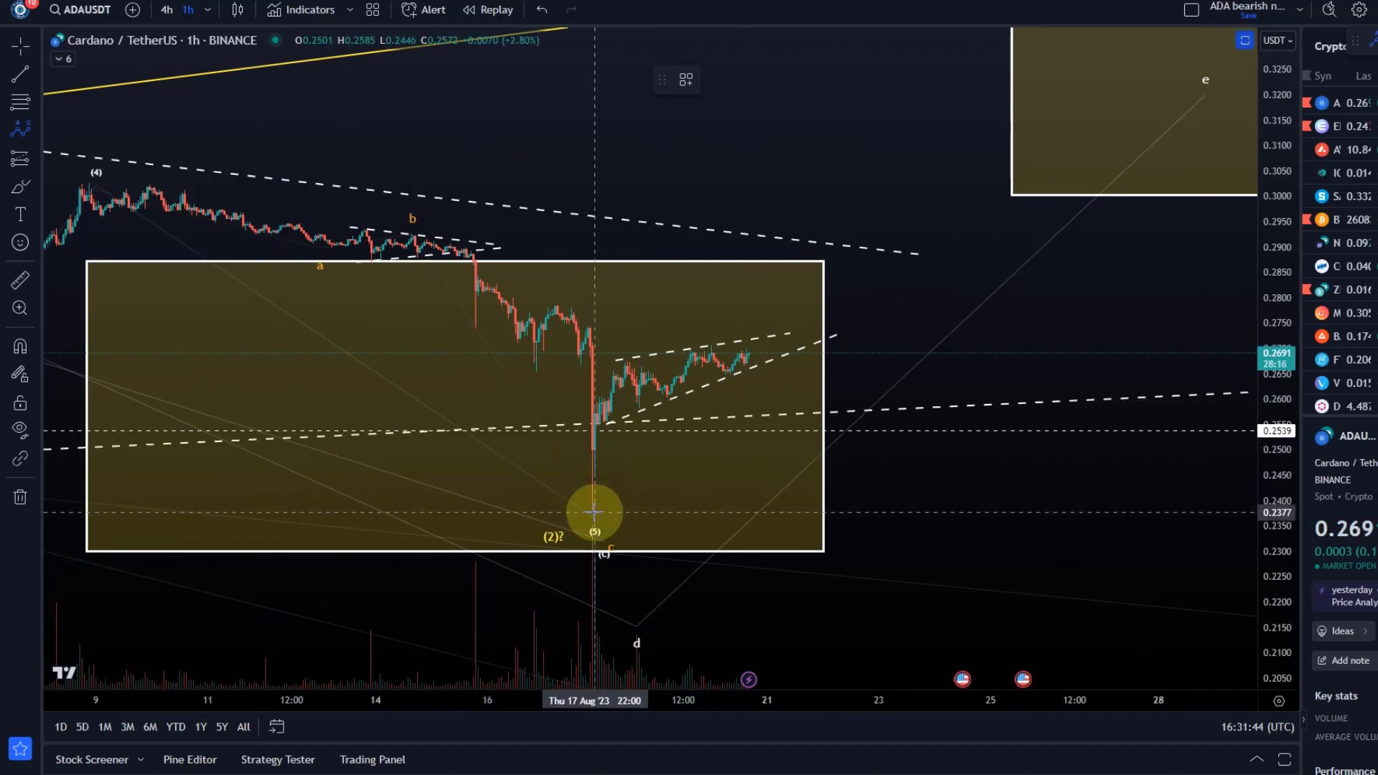
left_click(756, 336)
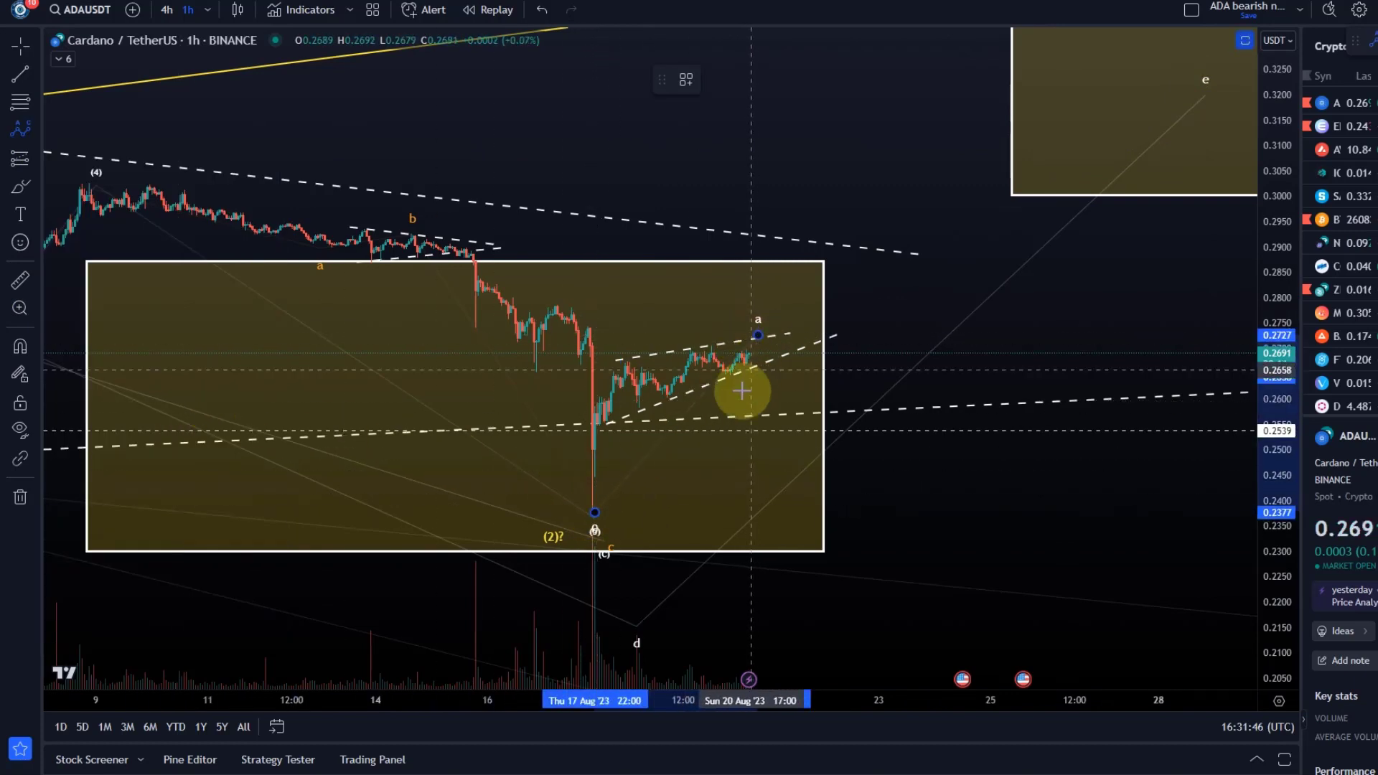
left_click(877, 450)
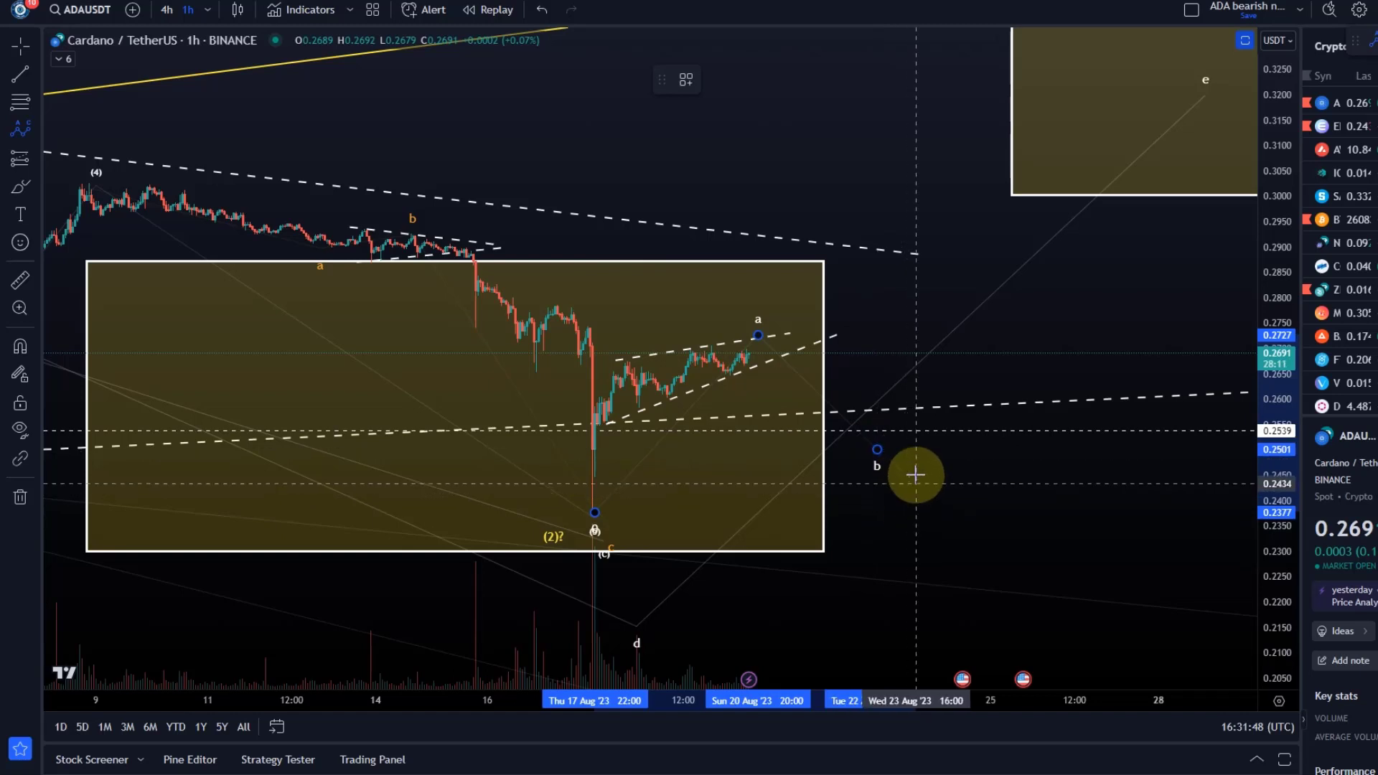
left_click(1186, 111)
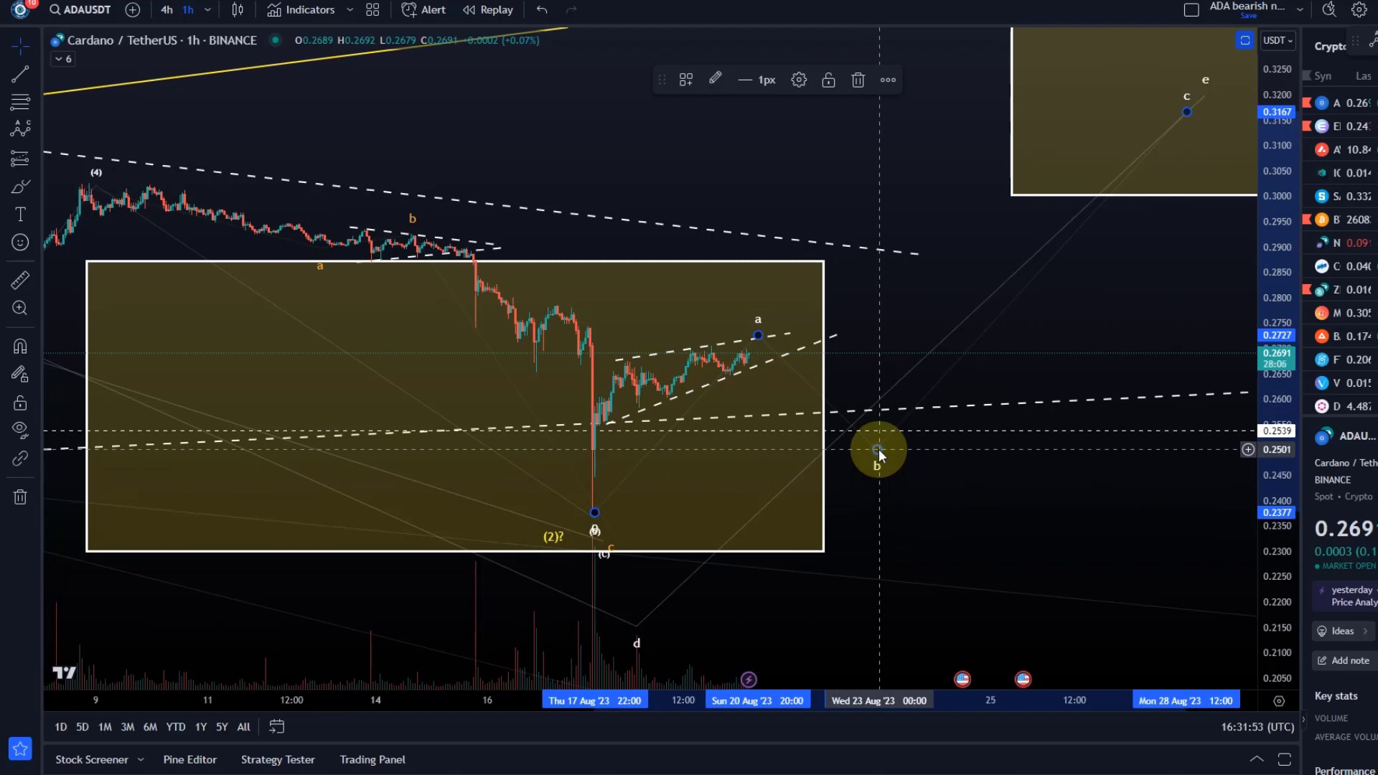
mouse_move(877, 459)
left_mouse_down()
mouse_move(826, 467)
mouse_move(869, 468)
mouse_move(873, 451)
left_mouse_up()
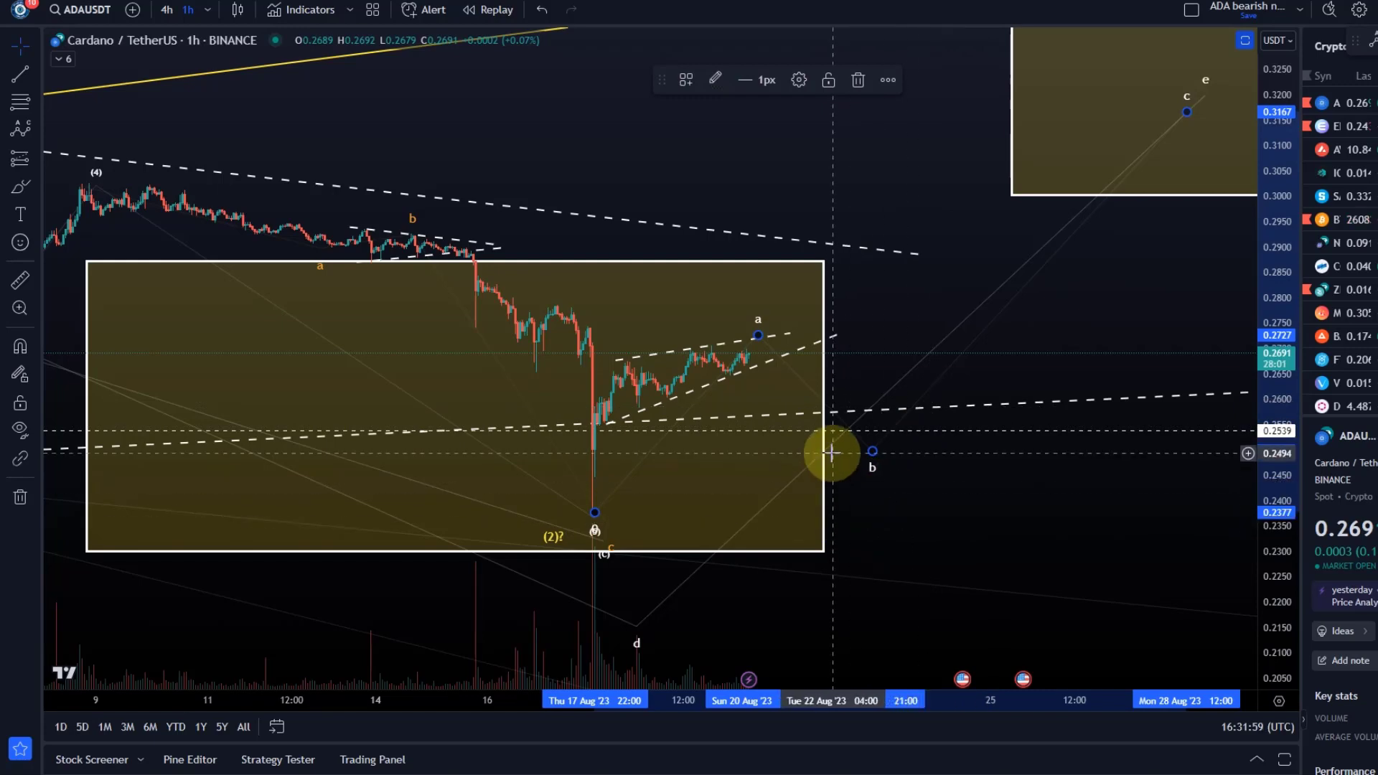
Draw an Elliott Impulse Wave from the 0.2385 low through the swing highs and lows to the recent high.
left_click(21, 131)
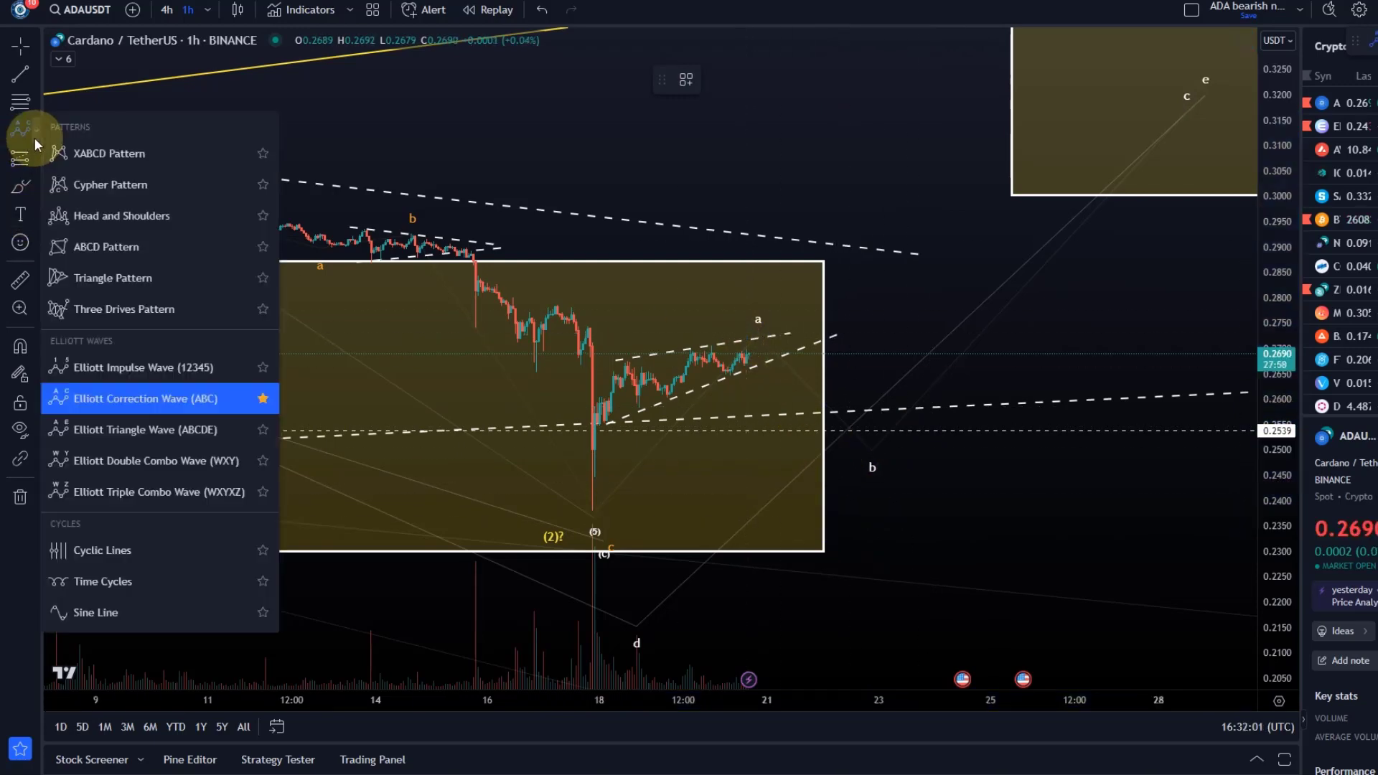
left_click(194, 360)
left_click(607, 451)
left_click(593, 506)
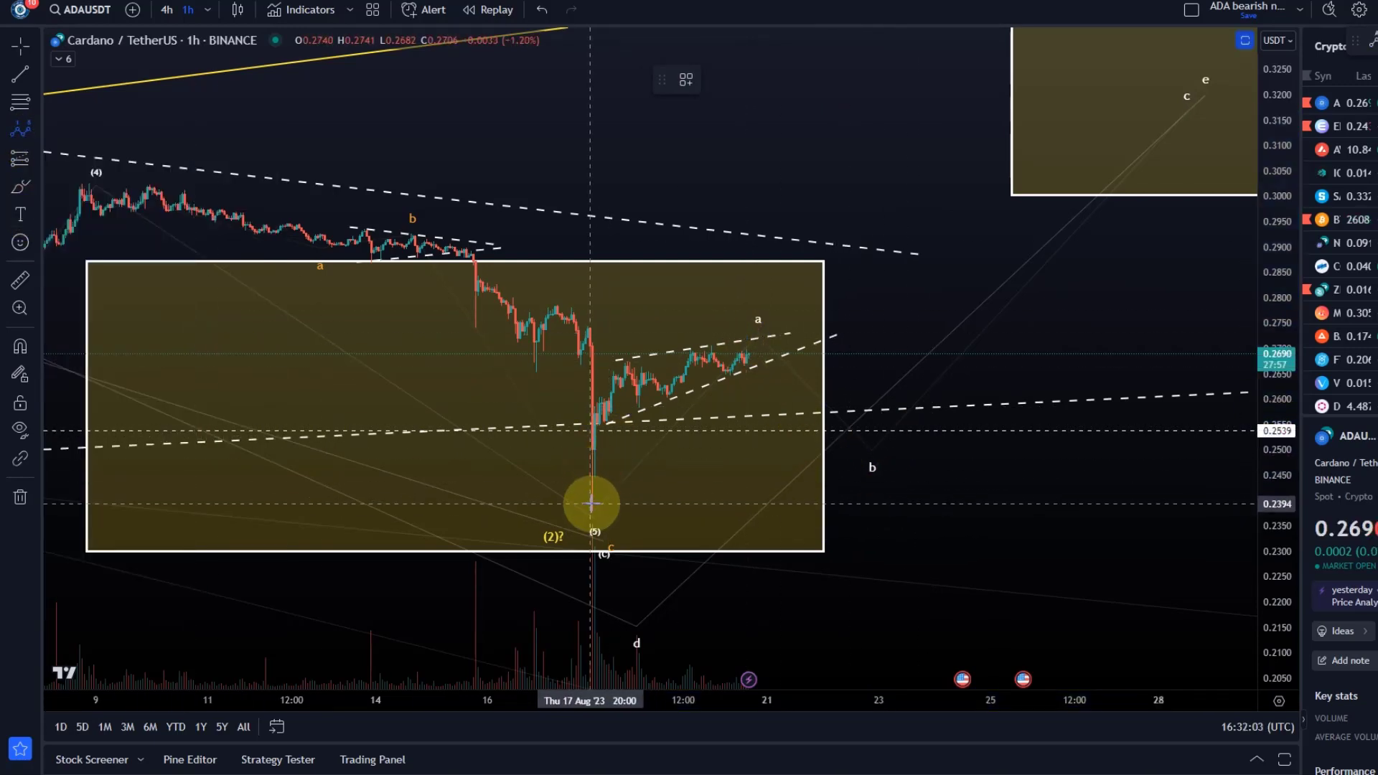
left_click(626, 359)
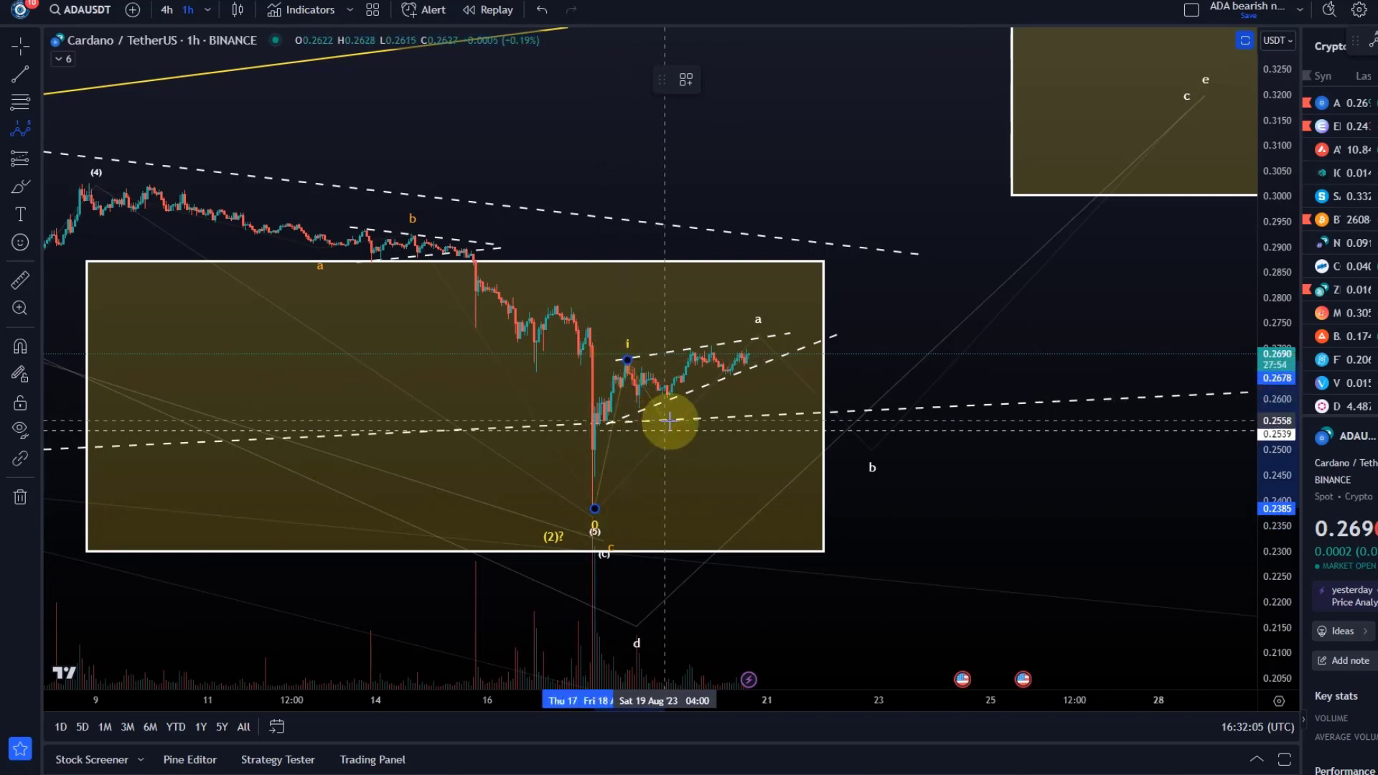
left_click(644, 414)
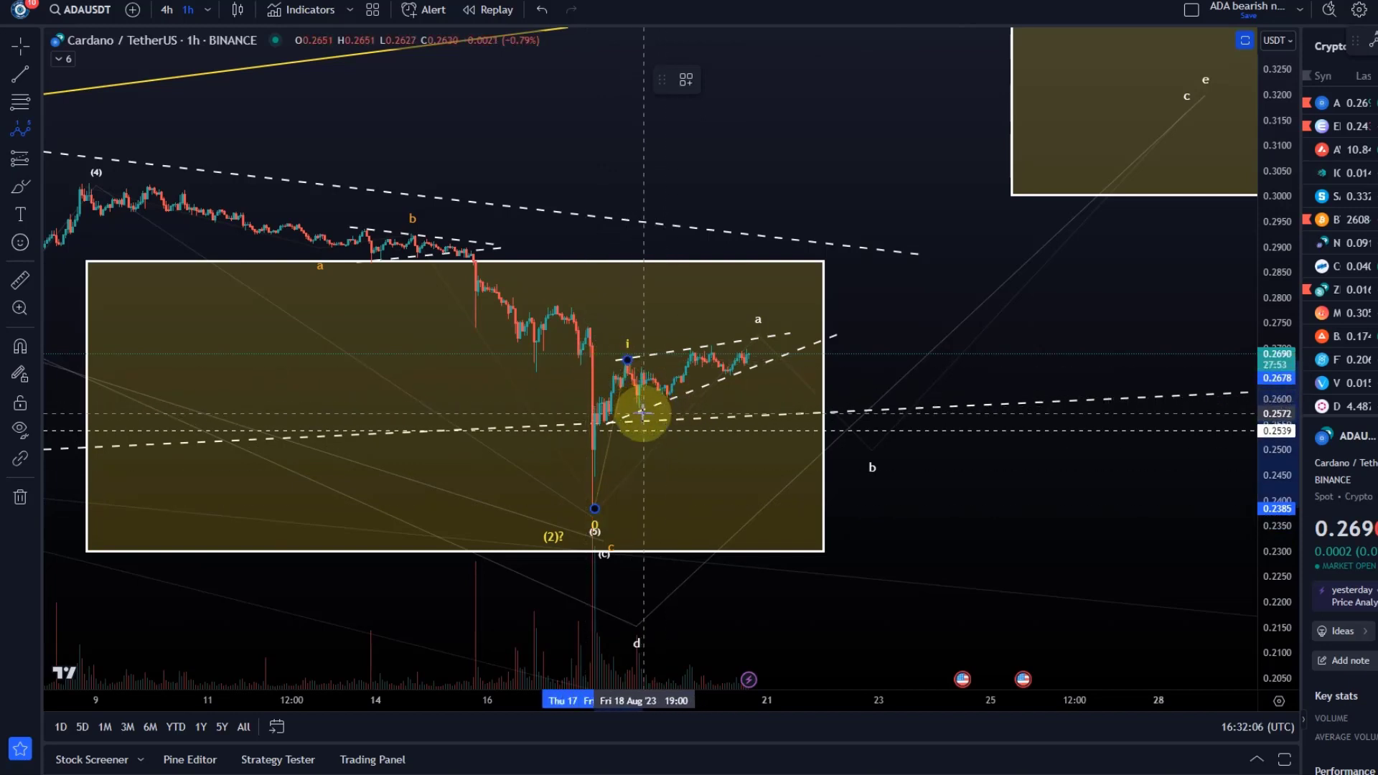
left_click(695, 351)
left_click(726, 374)
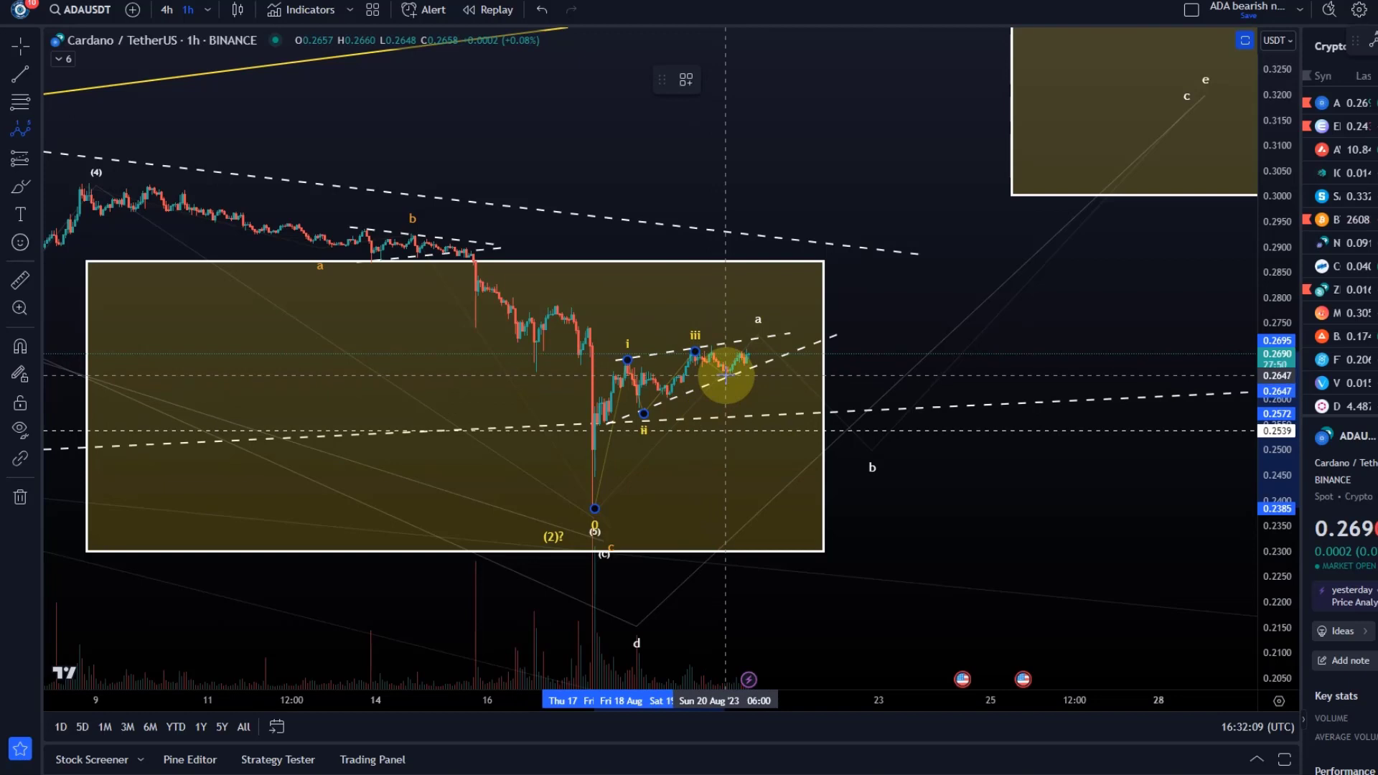
left_click(759, 342)
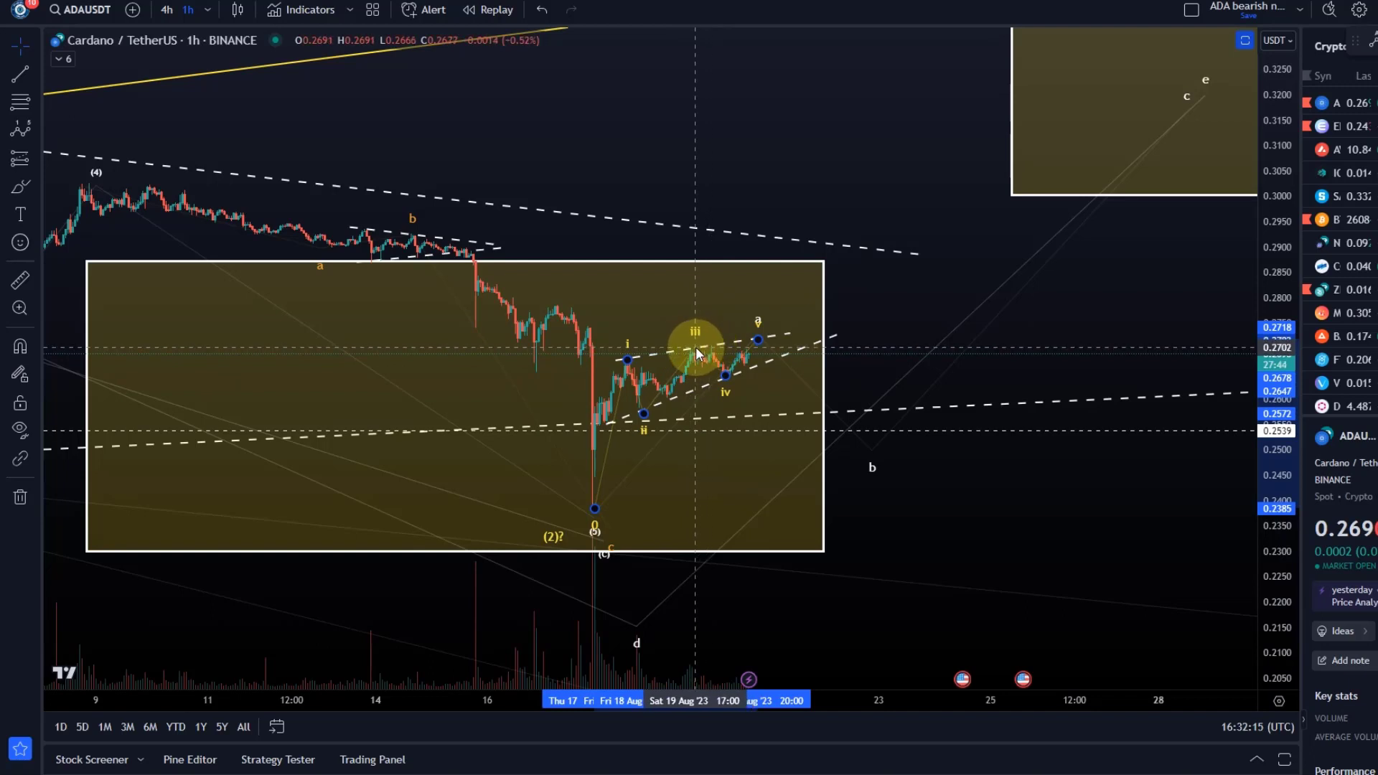
Set the impulse wave's degree to Submicro.
left_click(779, 77)
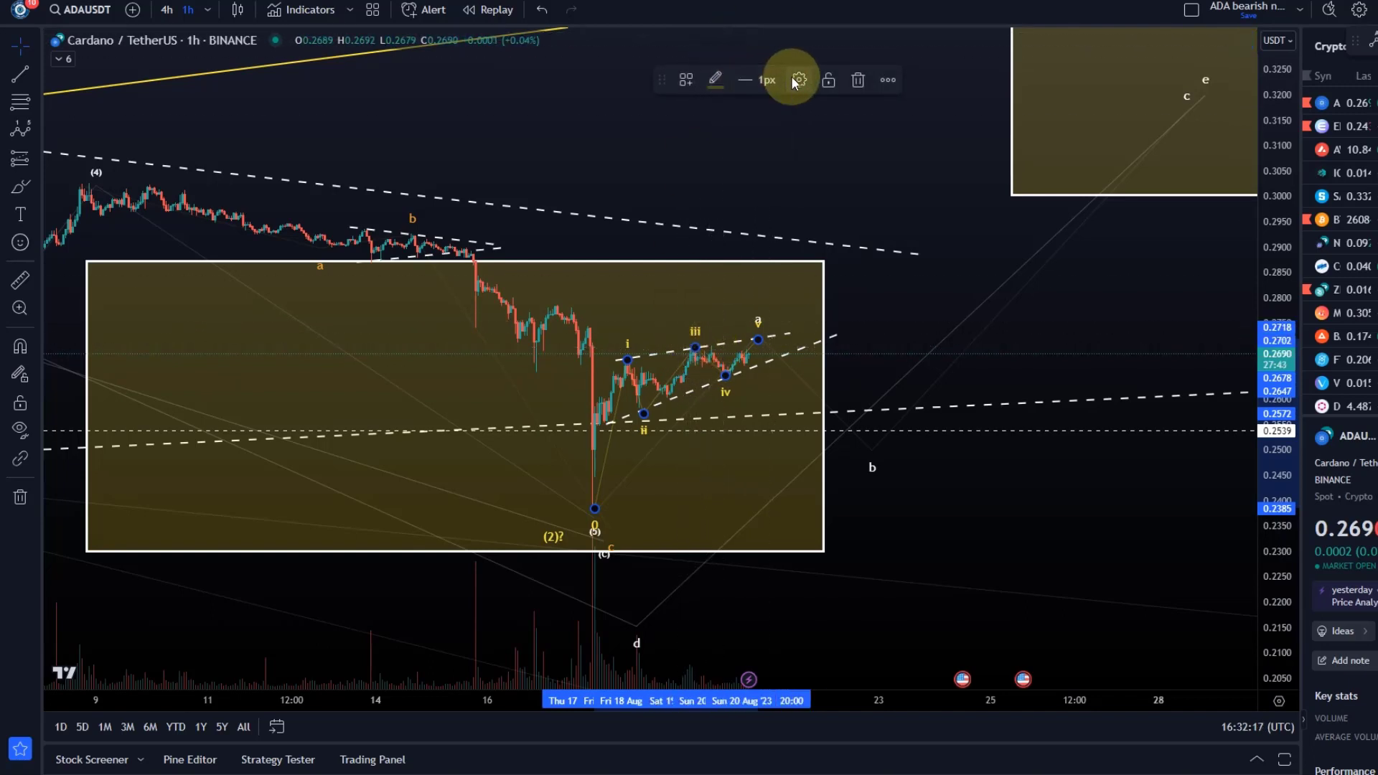
left_click(795, 79)
left_click(694, 441)
left_click(674, 750)
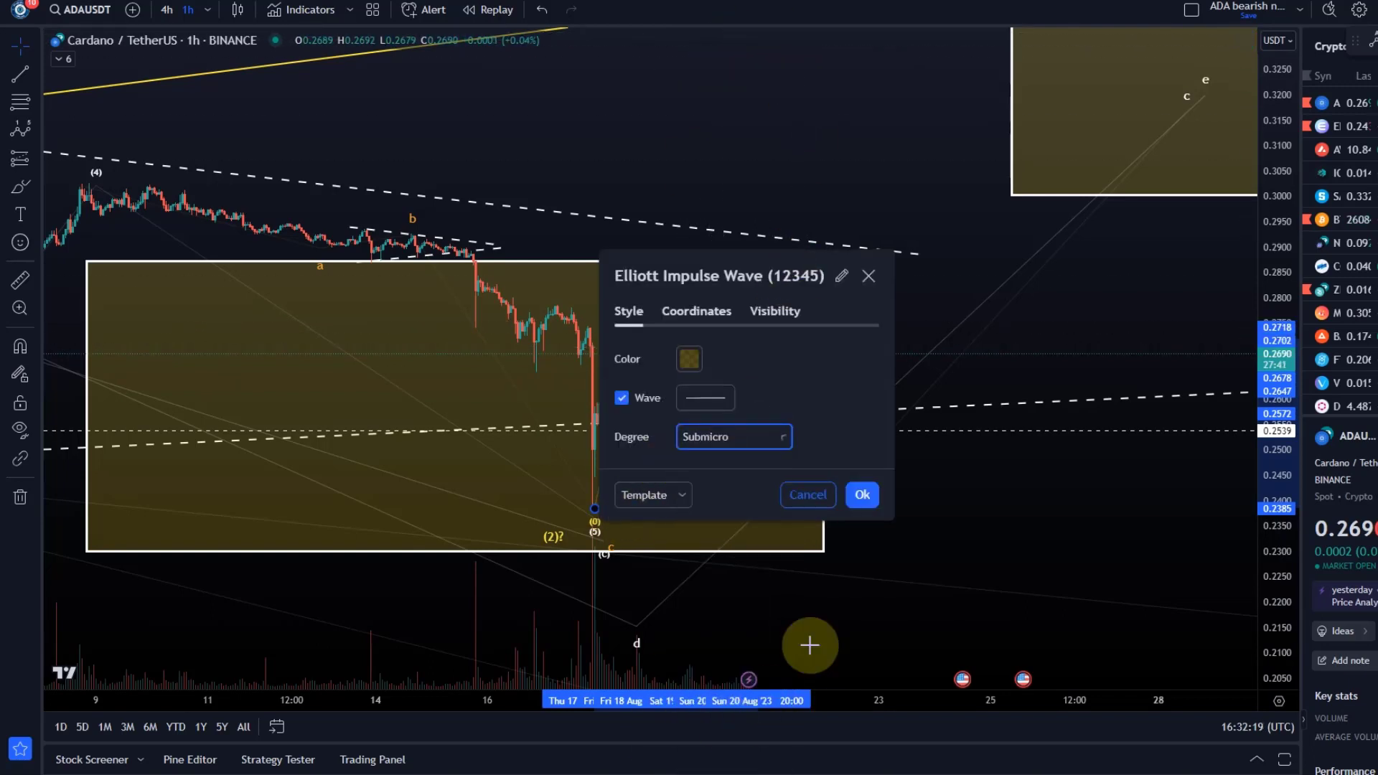
left_click(864, 494)
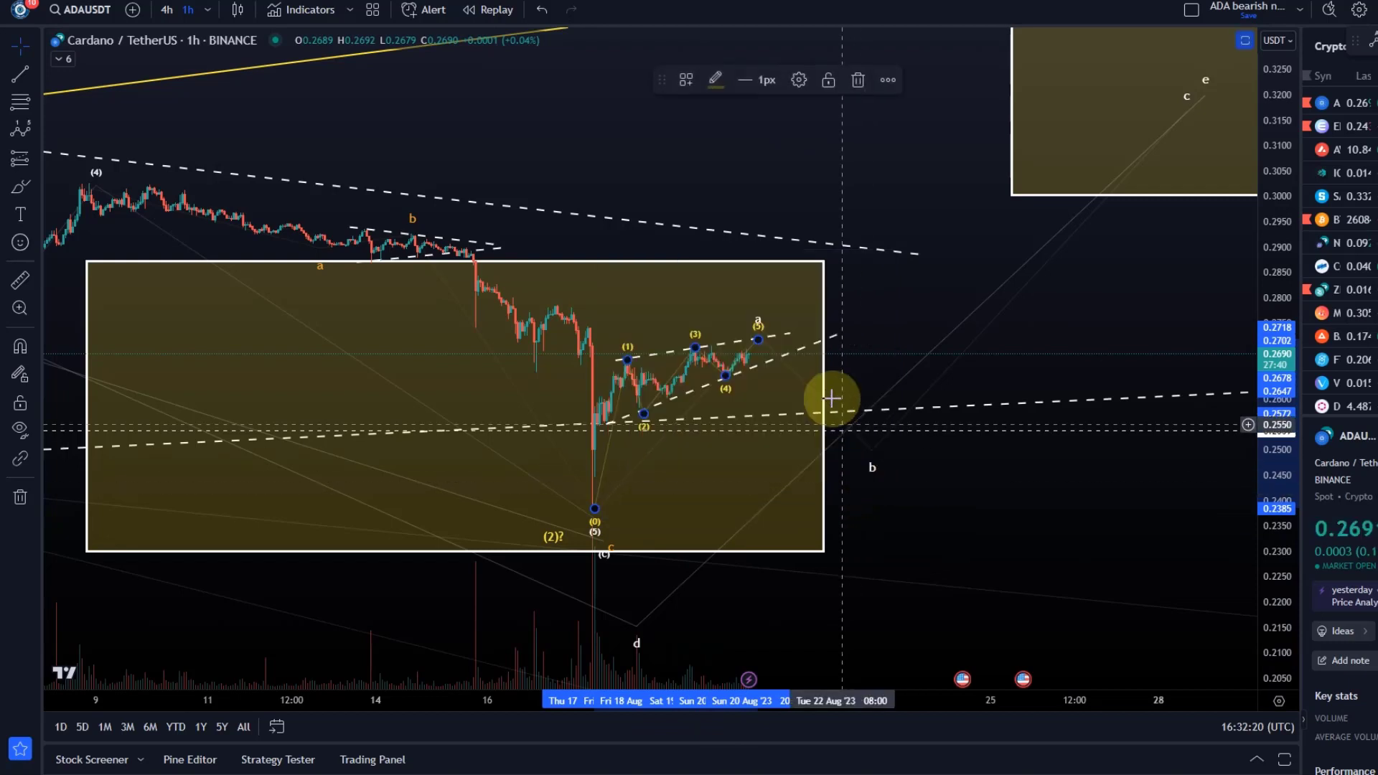
left_click(765, 358)
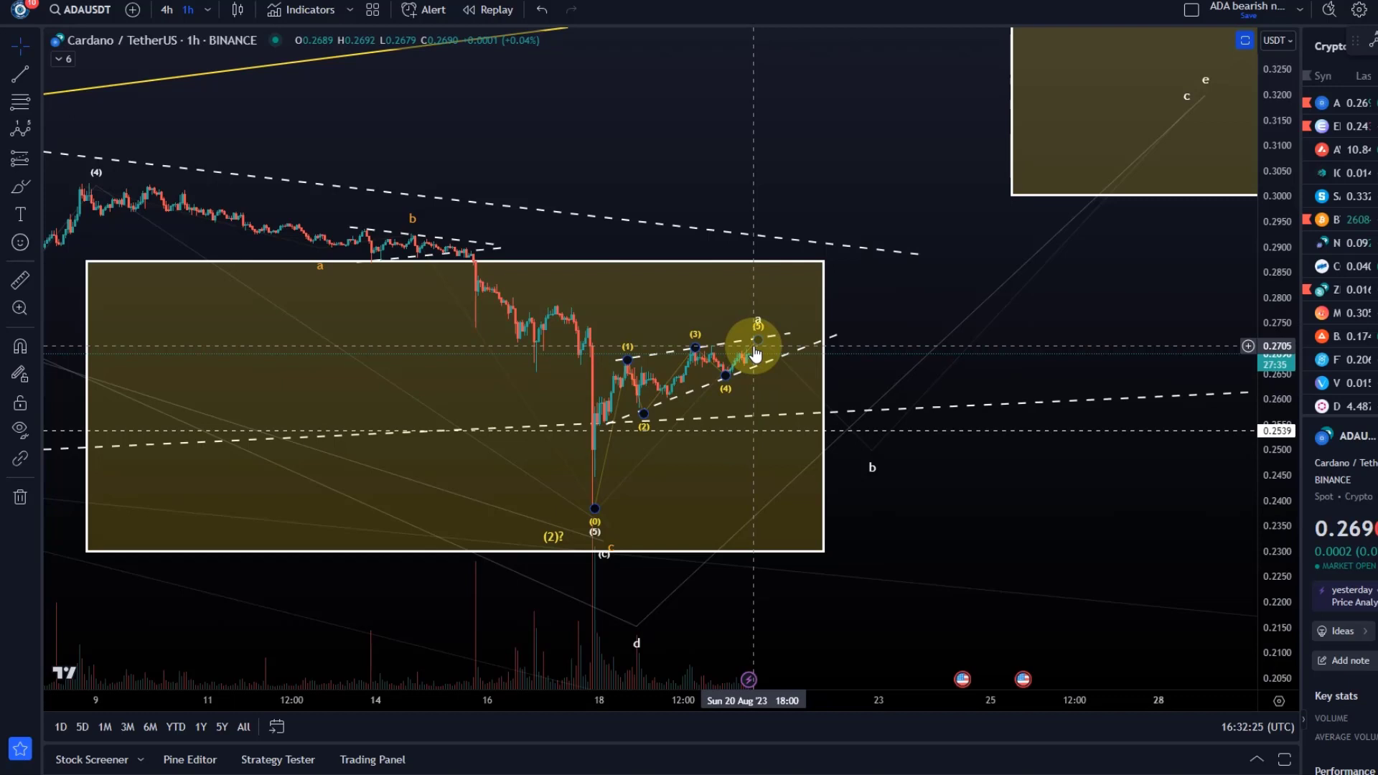
Inspect the colour choices of the ABCDE pattern and the impulse wave, leaving both colours unchanged.
left_click(762, 321)
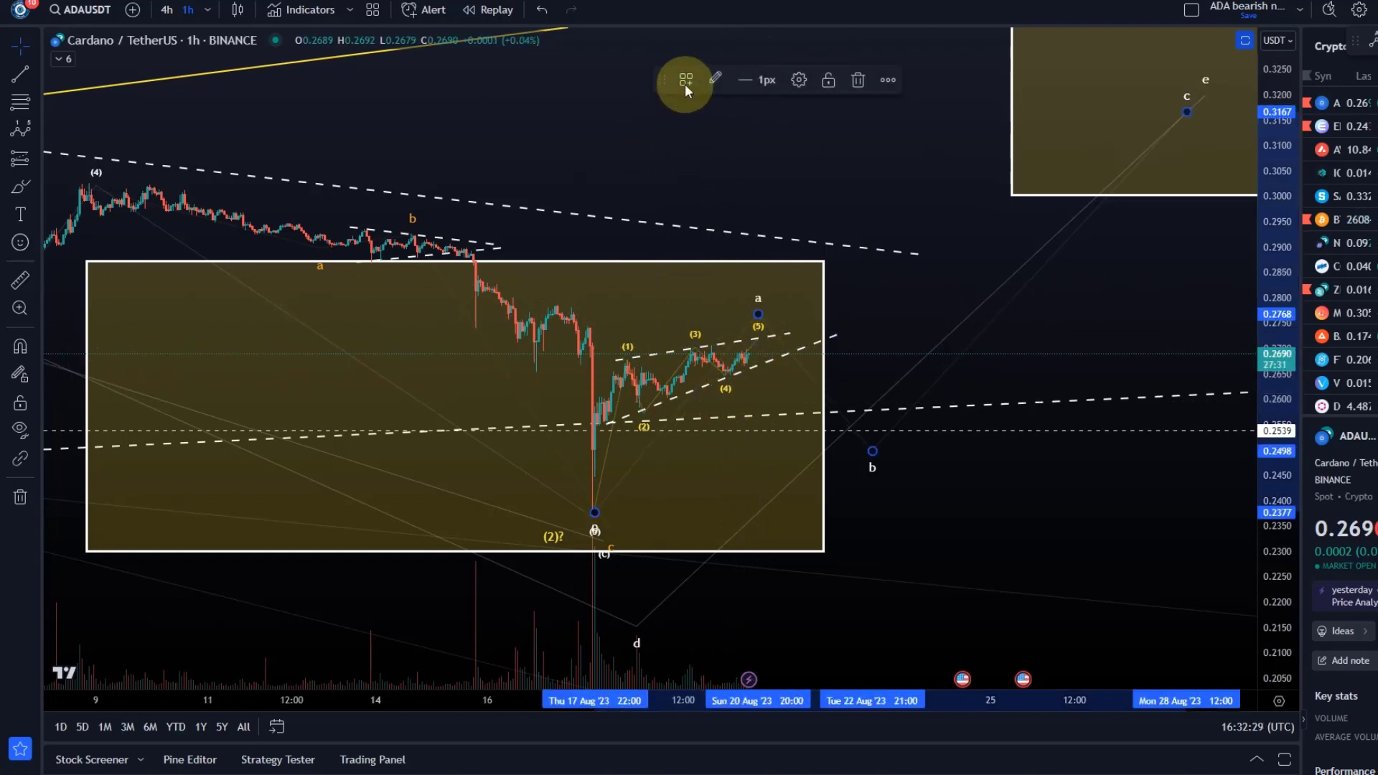
left_click(716, 79)
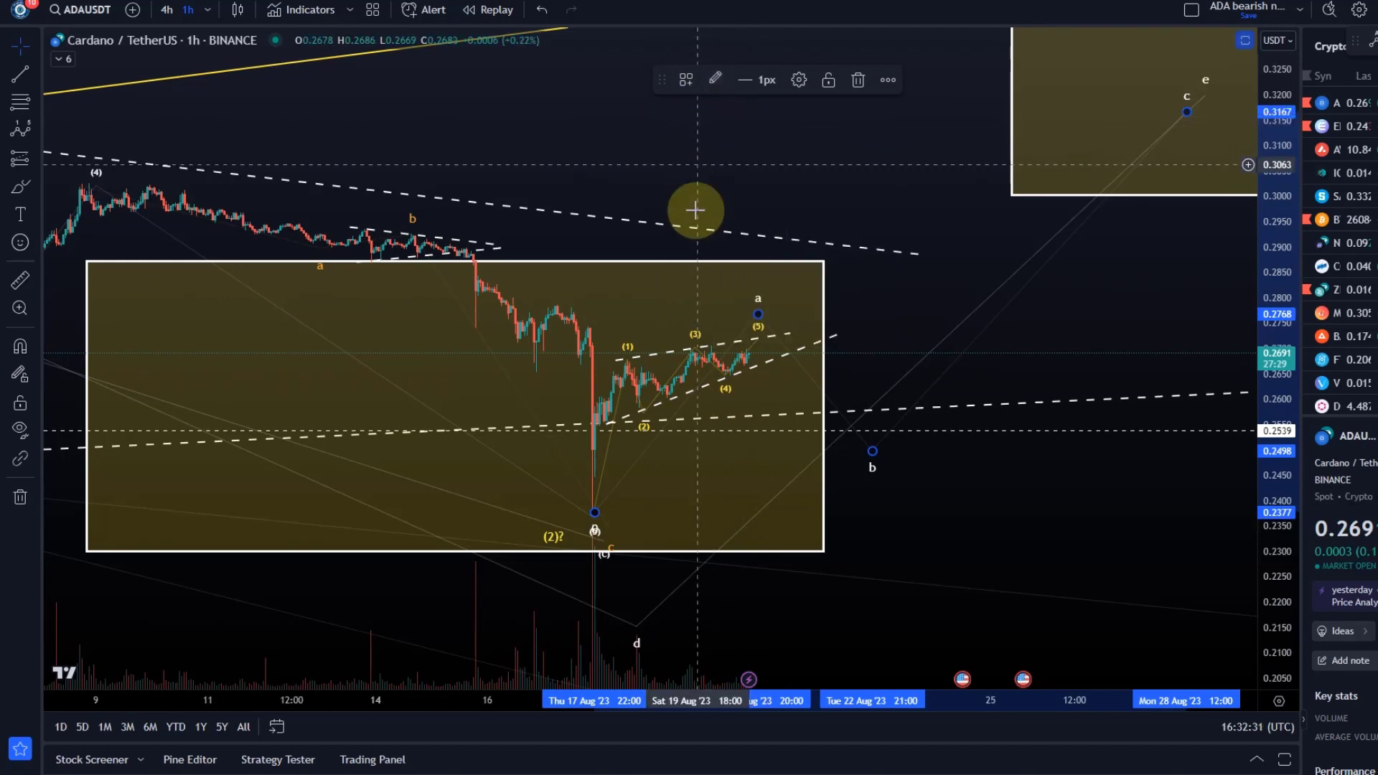
left_click(703, 327)
left_click(715, 79)
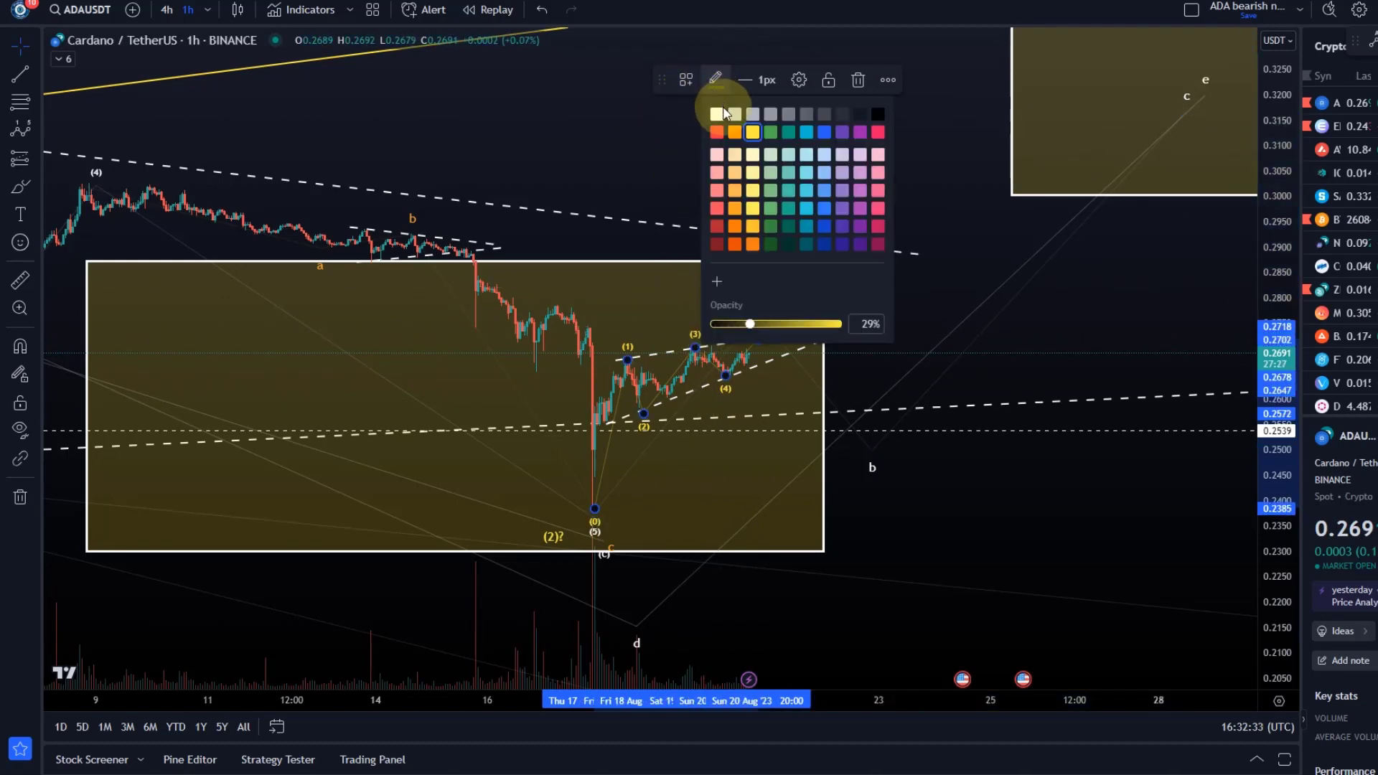
left_click(691, 367)
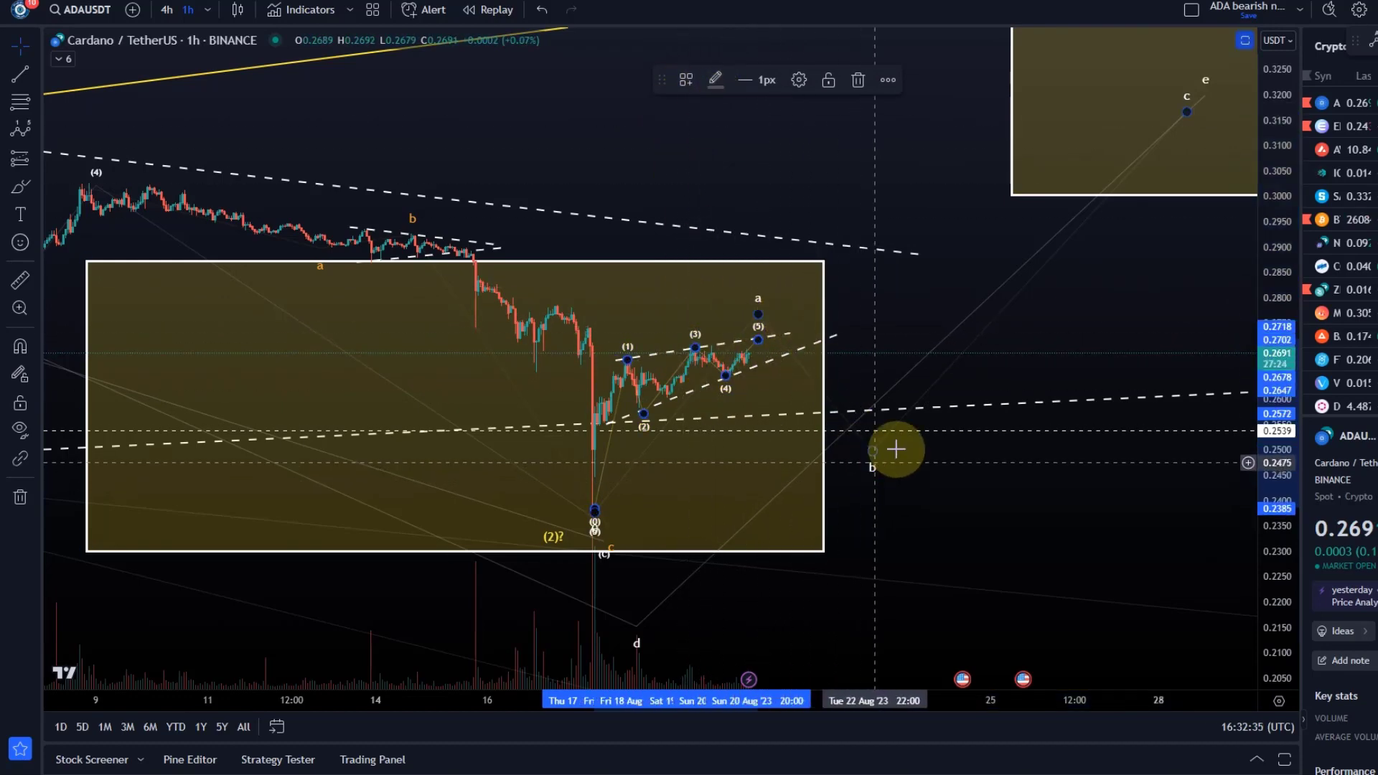
scroll(1001, 463, "down", 3)
Pan the chart to centre the wave and move the impulse wave's (5) point one bar right.
left_click_drag(1001, 463, 811, 483)
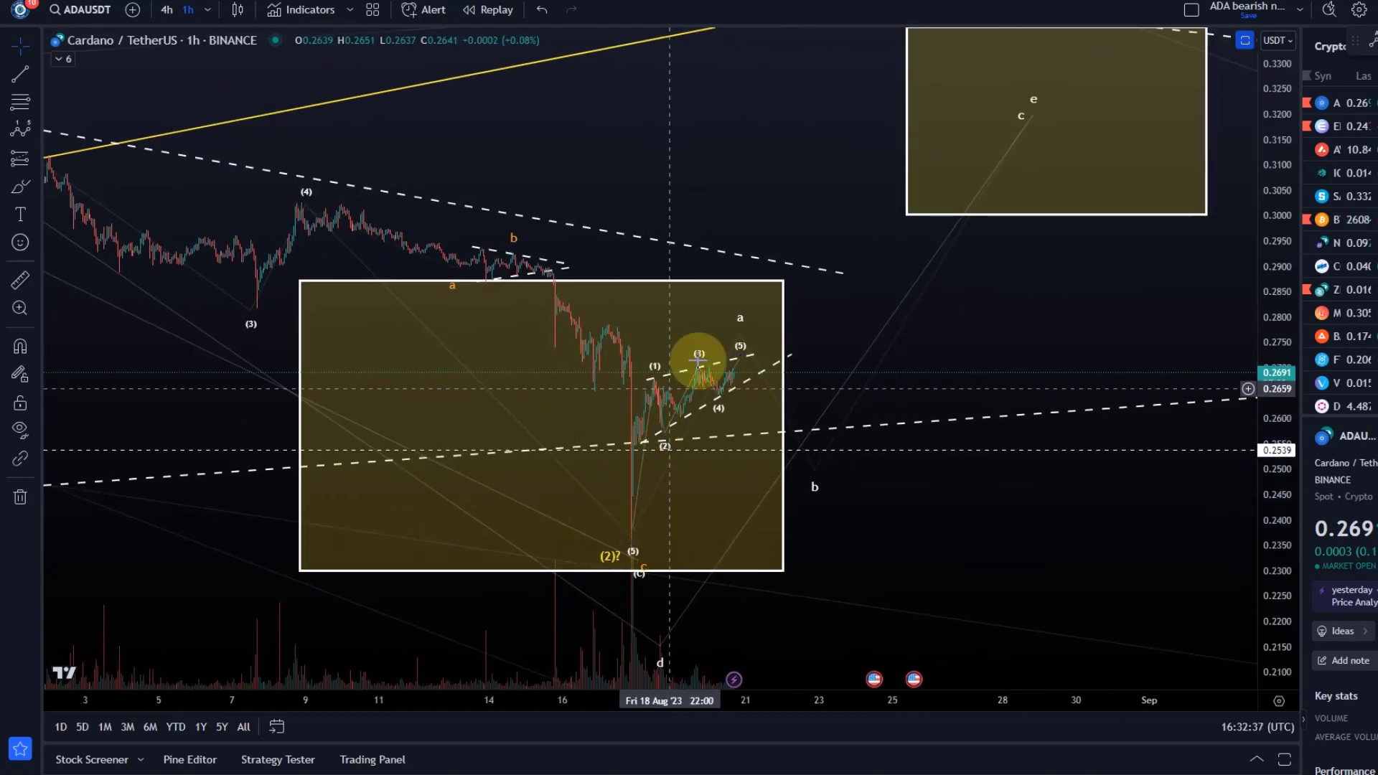
left_click(647, 384)
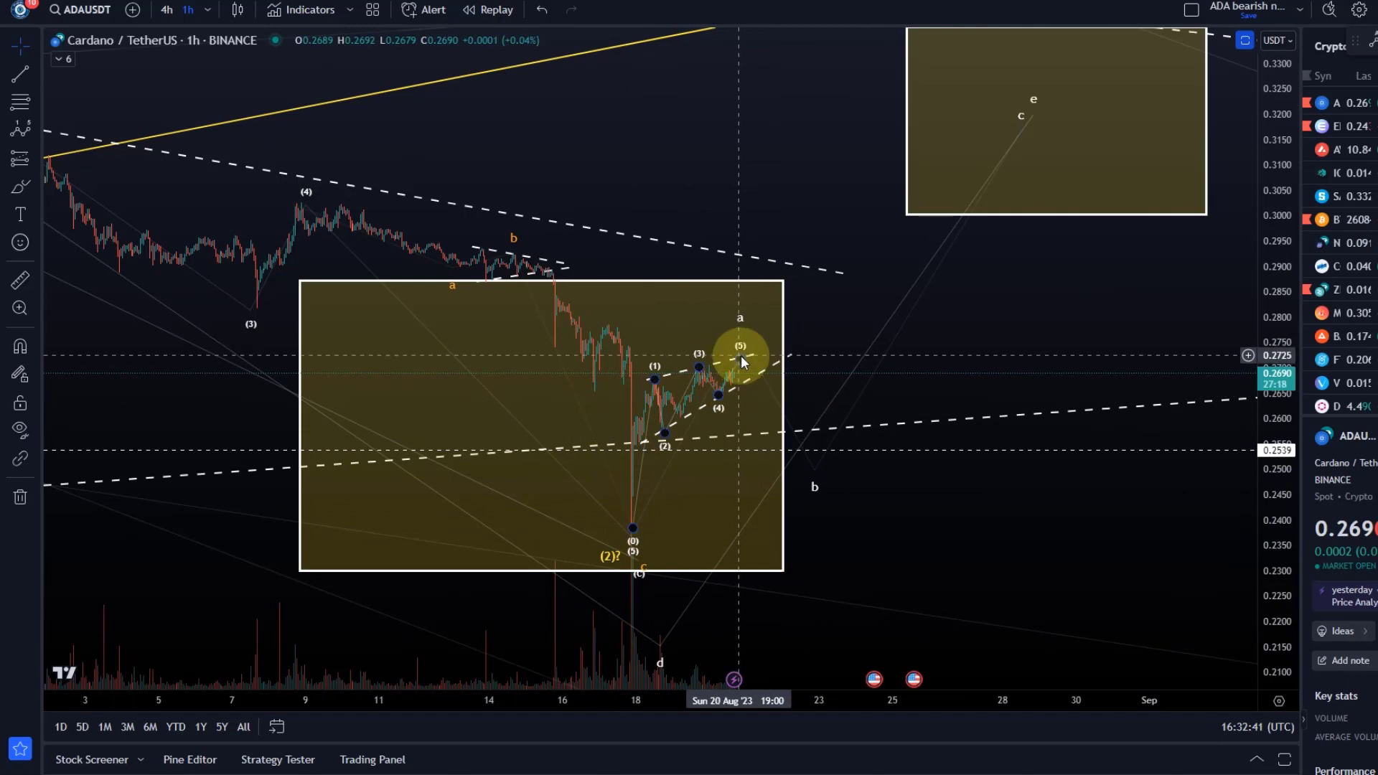
left_click(814, 447)
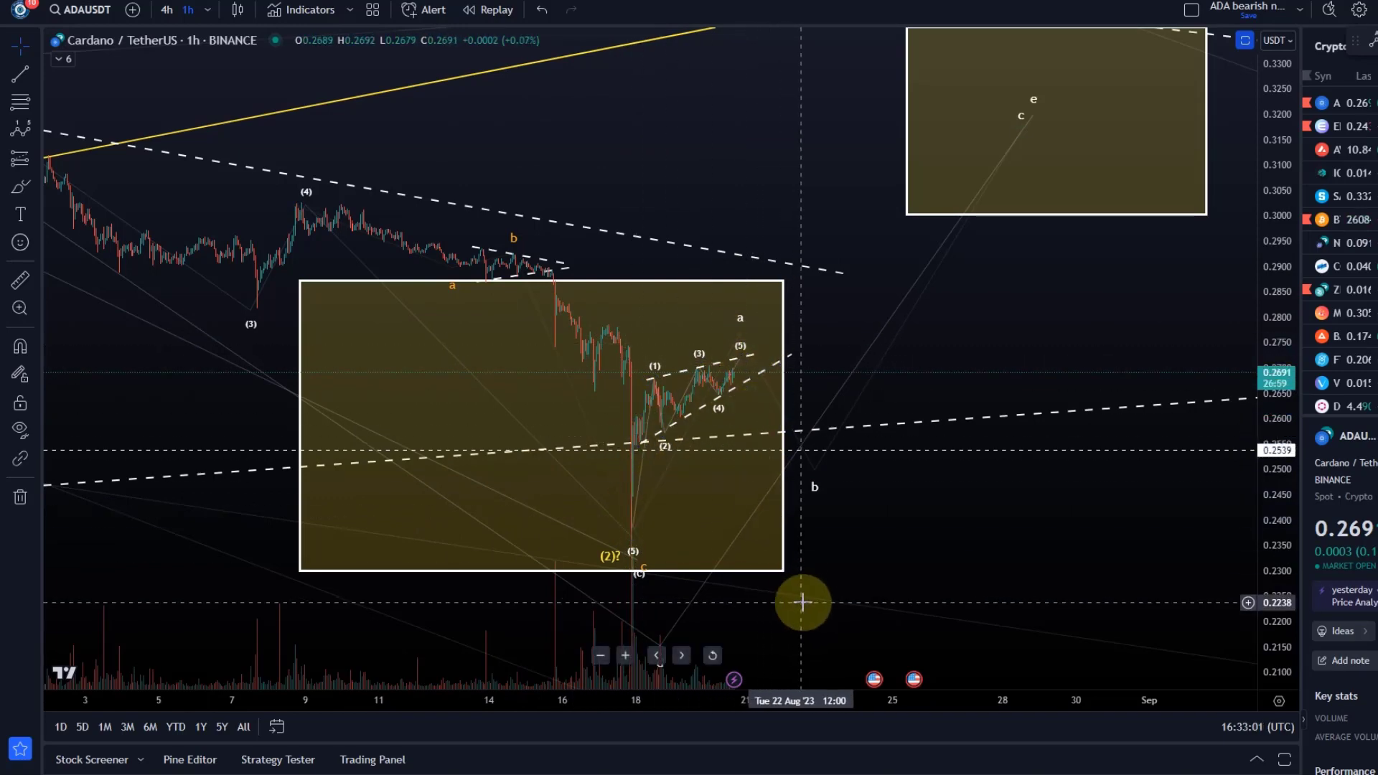
left_click_drag(823, 520, 833, 452)
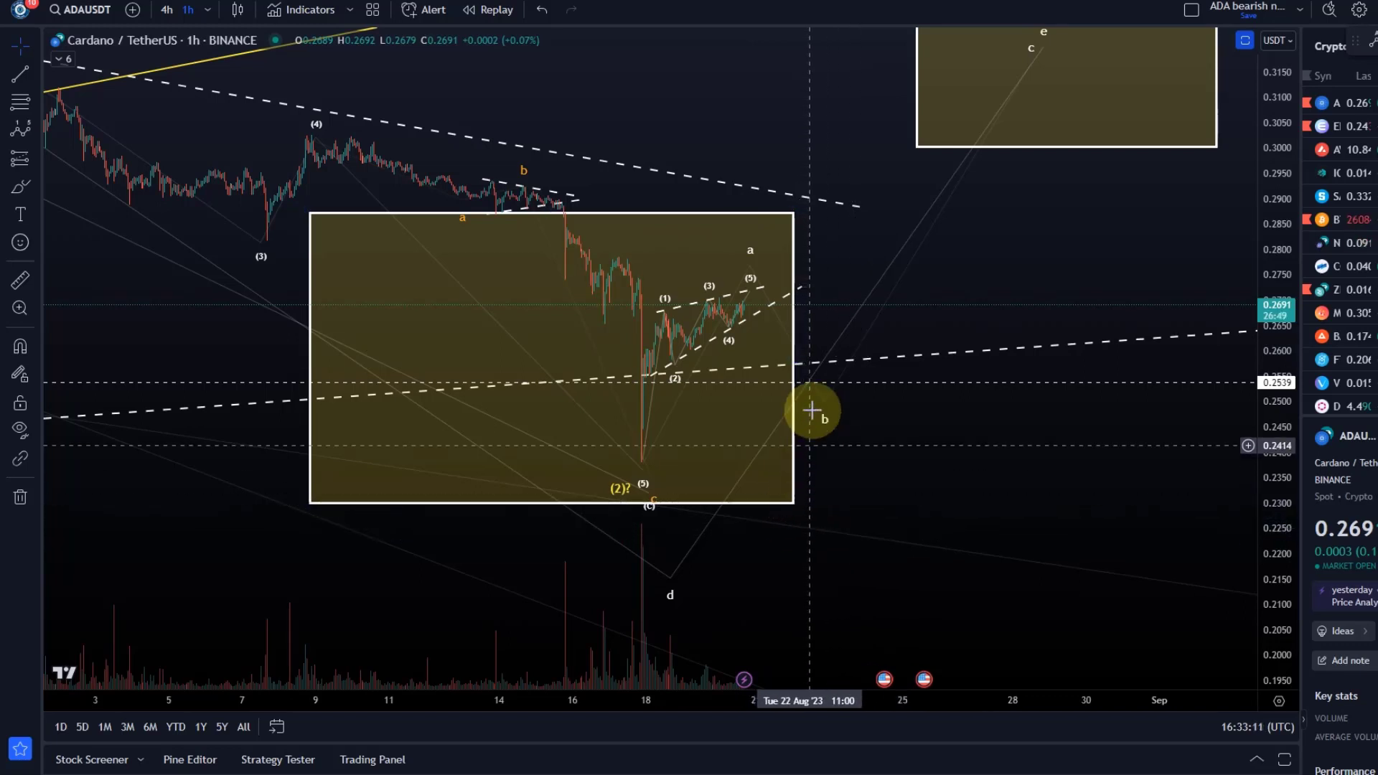
left_click_drag(805, 355, 795, 404)
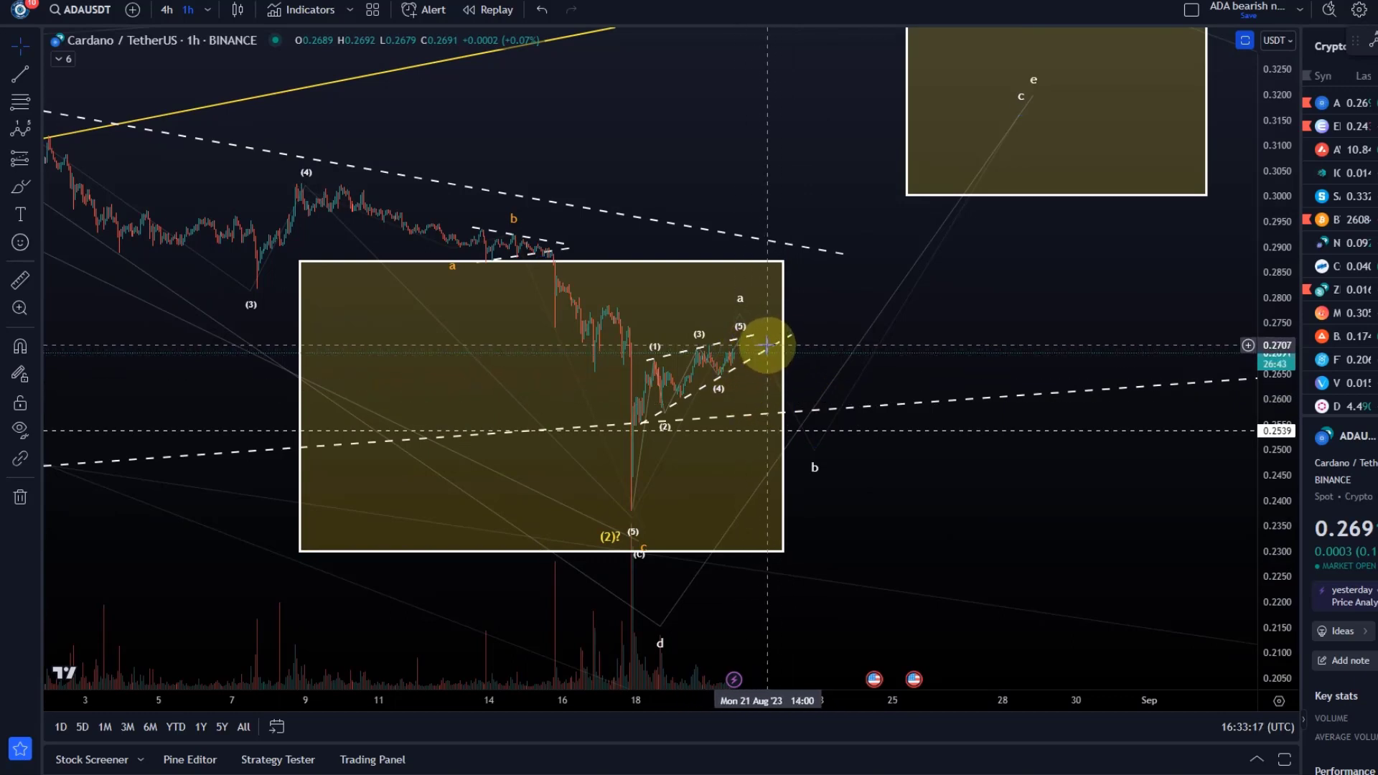
left_click_drag(743, 343, 740, 341)
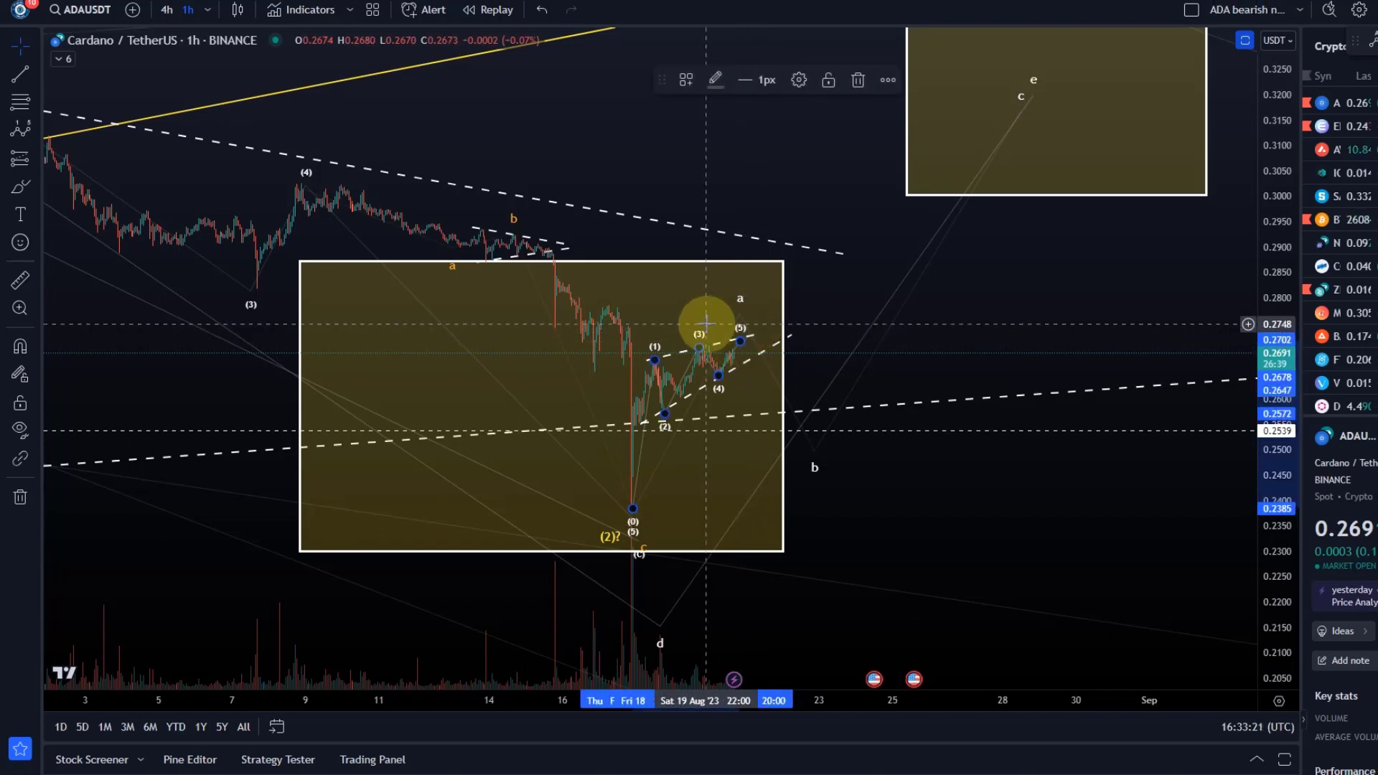